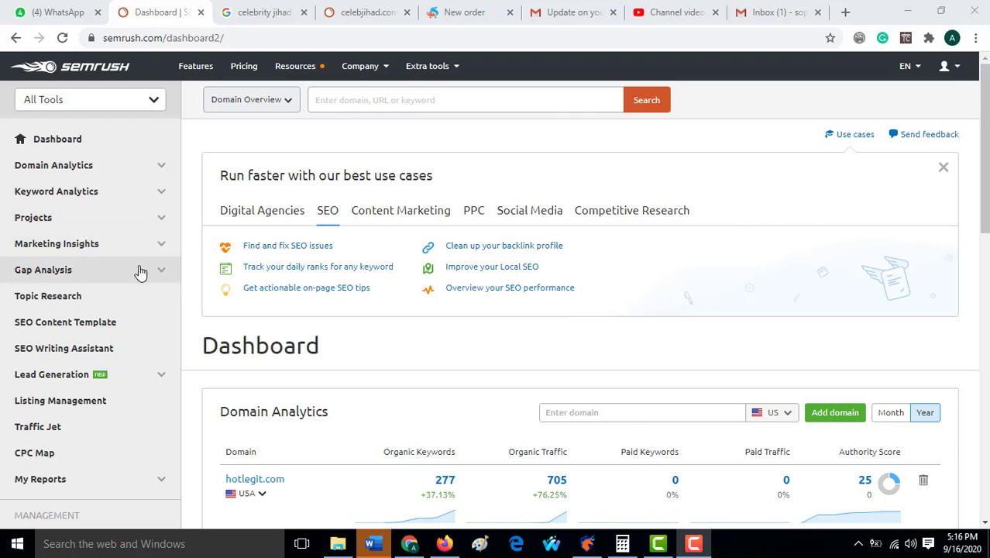
Search the Keyword Magic Tool for "baby food" in the US database.
{"action": "left_click", "coordinate": [137, 193]}
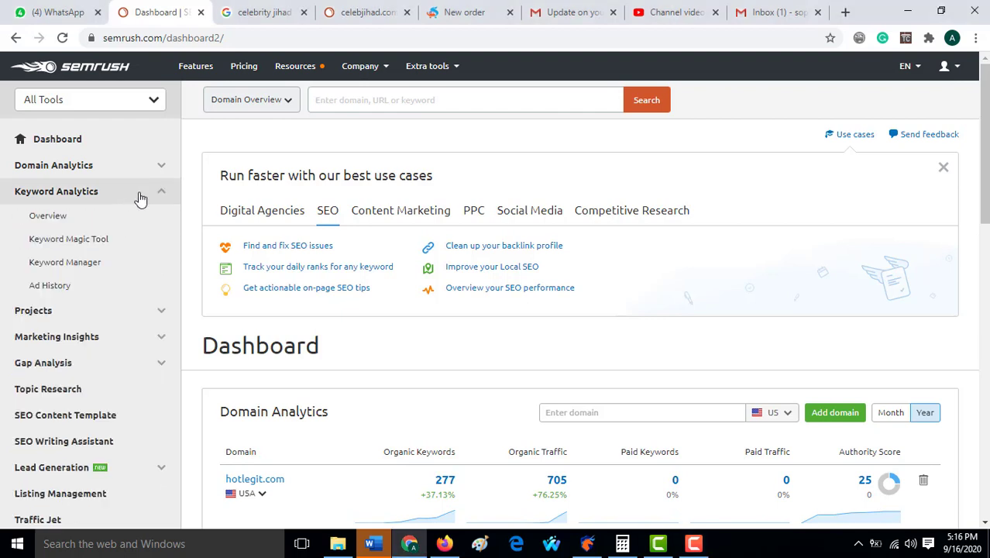
{"action": "left_click", "coordinate": [90, 241]}
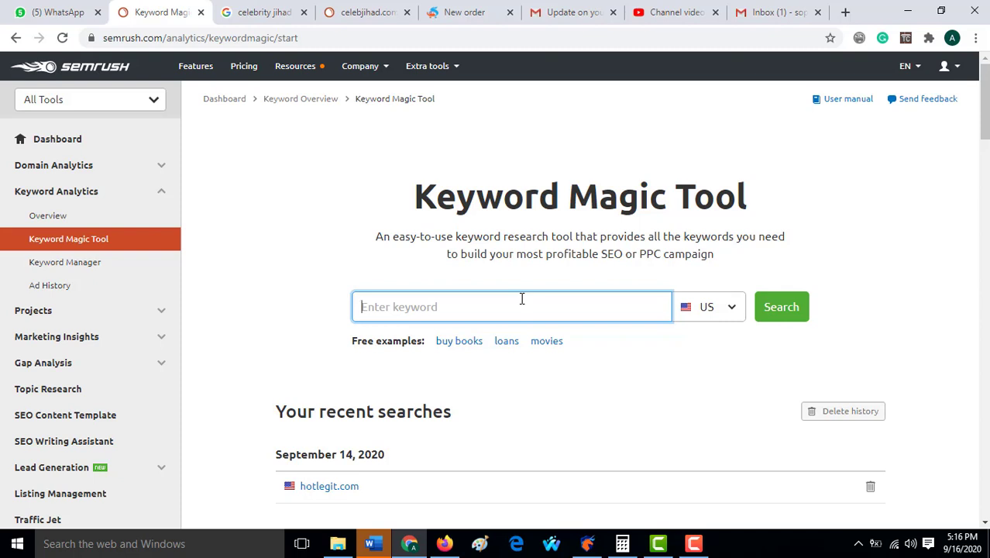
{"action": "type", "text": "bab"}
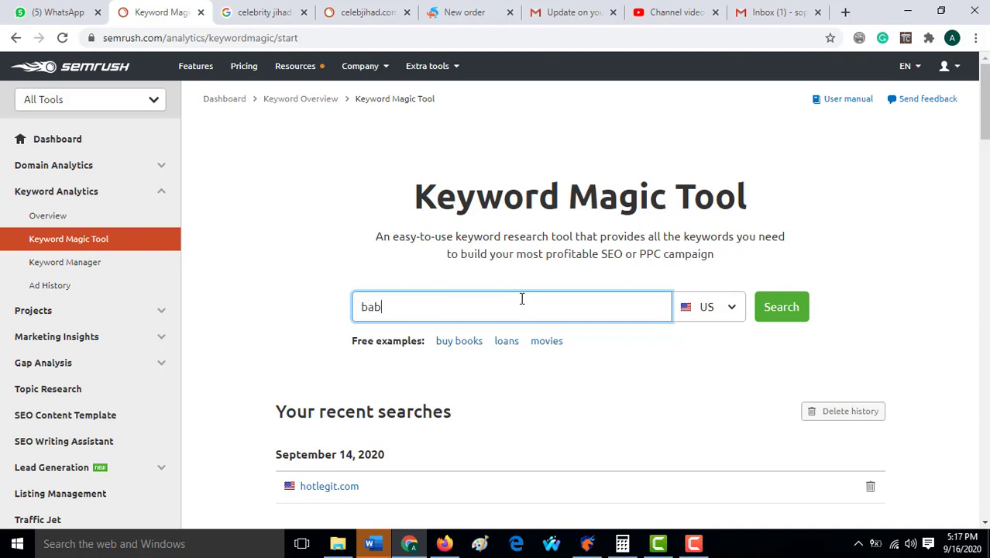
{"action": "type", "text": "y food"}
{"action": "left_click", "coordinate": [801, 309]}
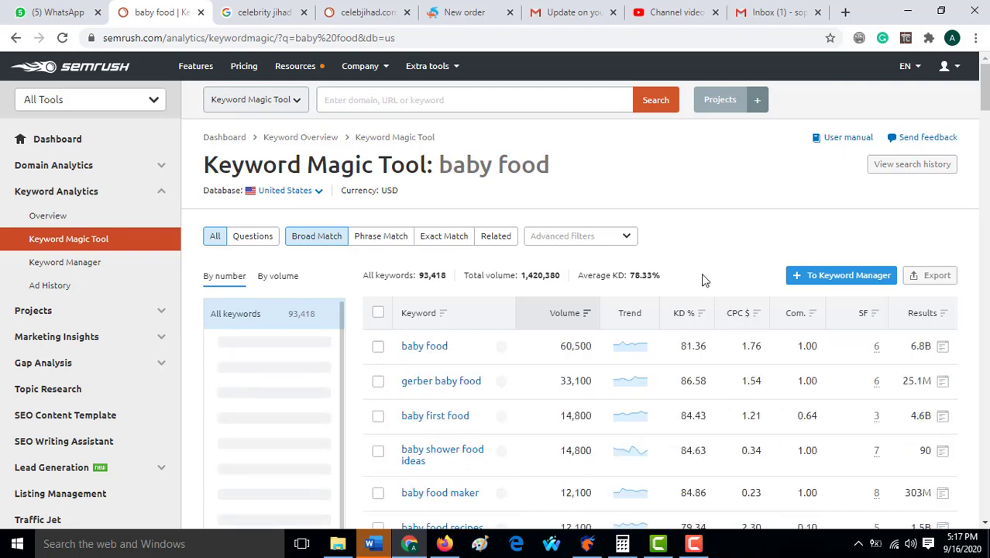
Examine the match types, keyword groups and the broad-match baby food keyword list with its volumes and difficulty.
{"action": "scroll", "coordinate": [703, 278], "scroll_direction": "down", "scroll_amount": 2}
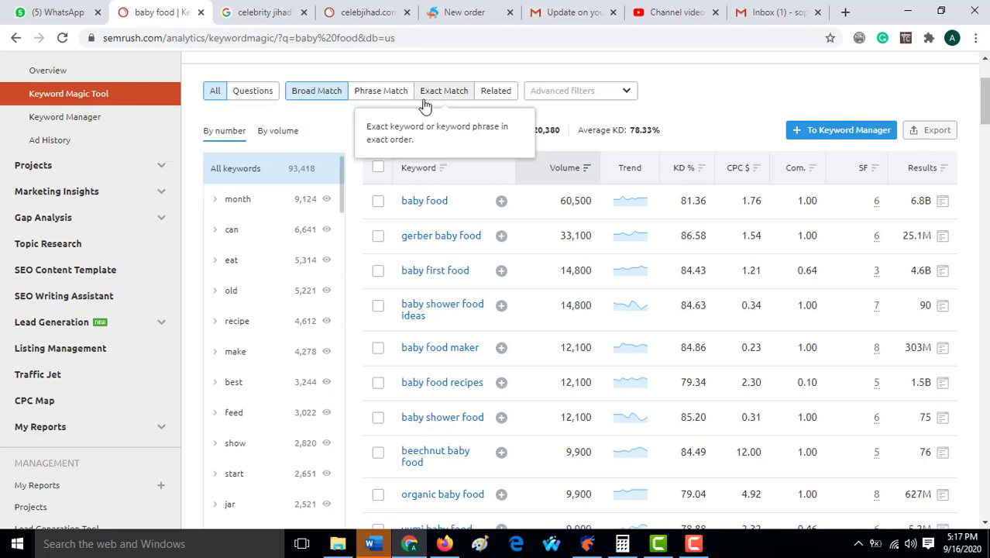
{"action": "scroll", "coordinate": [439, 245], "scroll_direction": "down", "scroll_amount": 1}
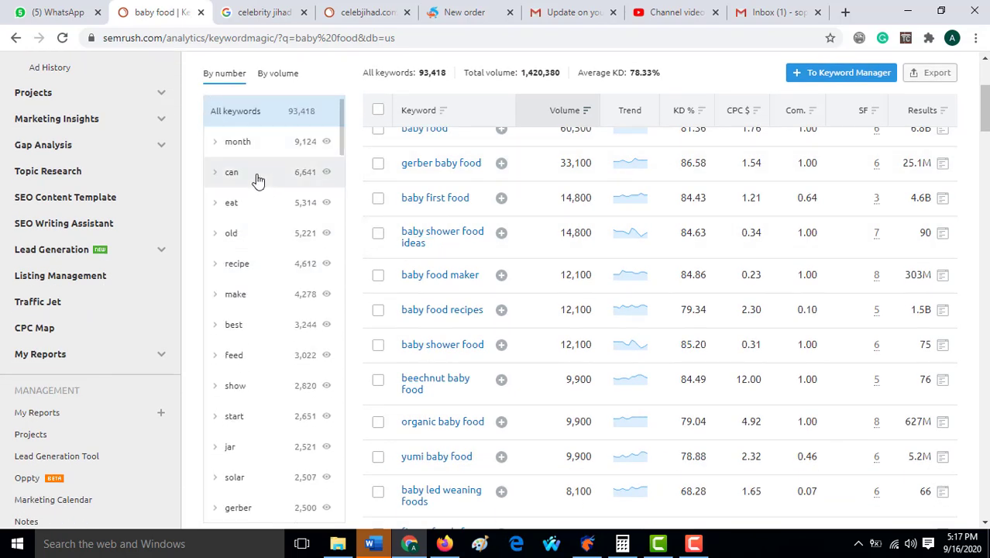
{"action": "scroll", "coordinate": [256, 256], "scroll_direction": "down", "scroll_amount": 4}
{"action": "scroll", "coordinate": [279, 244], "scroll_direction": "up", "scroll_amount": 5}
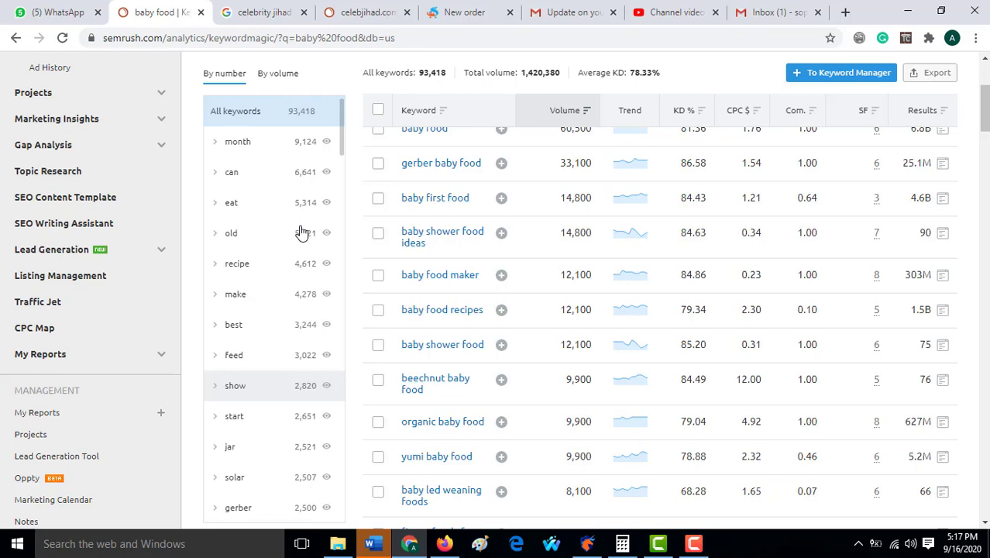
{"action": "scroll", "coordinate": [279, 255], "scroll_direction": "down", "scroll_amount": 1}
{"action": "scroll", "coordinate": [285, 248], "scroll_direction": "up", "scroll_amount": 4}
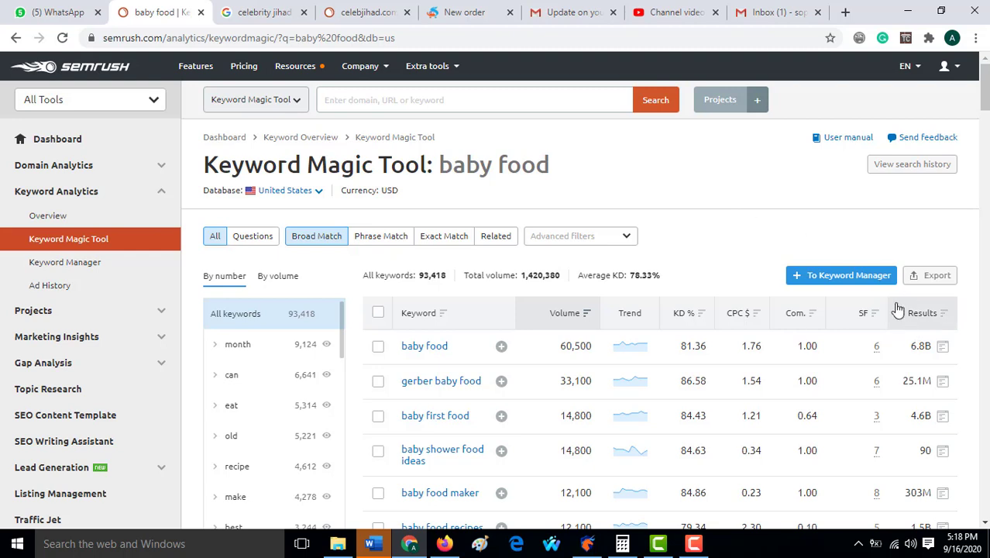
{"action": "scroll", "coordinate": [914, 327], "scroll_direction": "down", "scroll_amount": 10}
{"action": "scroll", "coordinate": [914, 327], "scroll_direction": "down", "scroll_amount": 20}
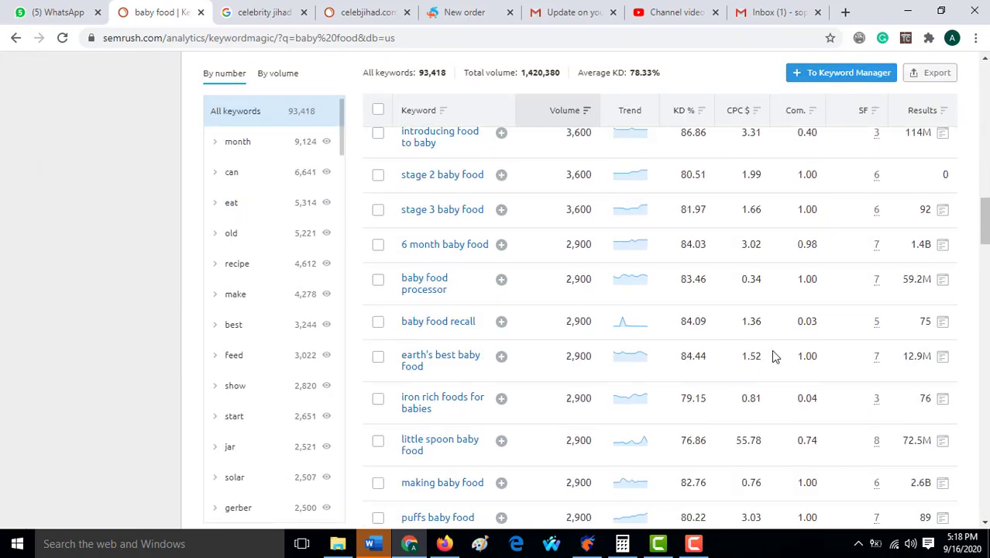
{"action": "scroll", "coordinate": [785, 321], "scroll_direction": "up", "scroll_amount": 20}
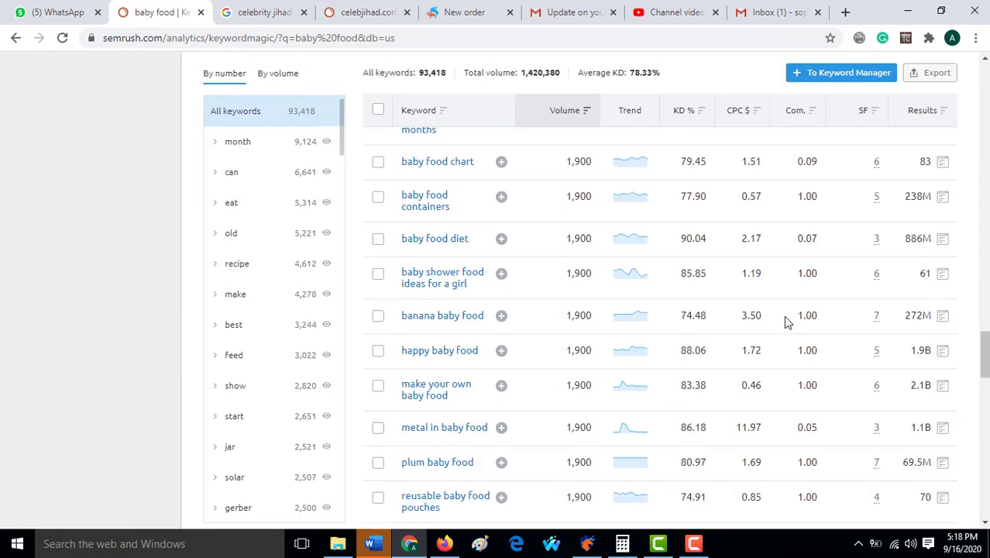
{"action": "scroll", "coordinate": [850, 285], "scroll_direction": "up", "scroll_amount": 10}
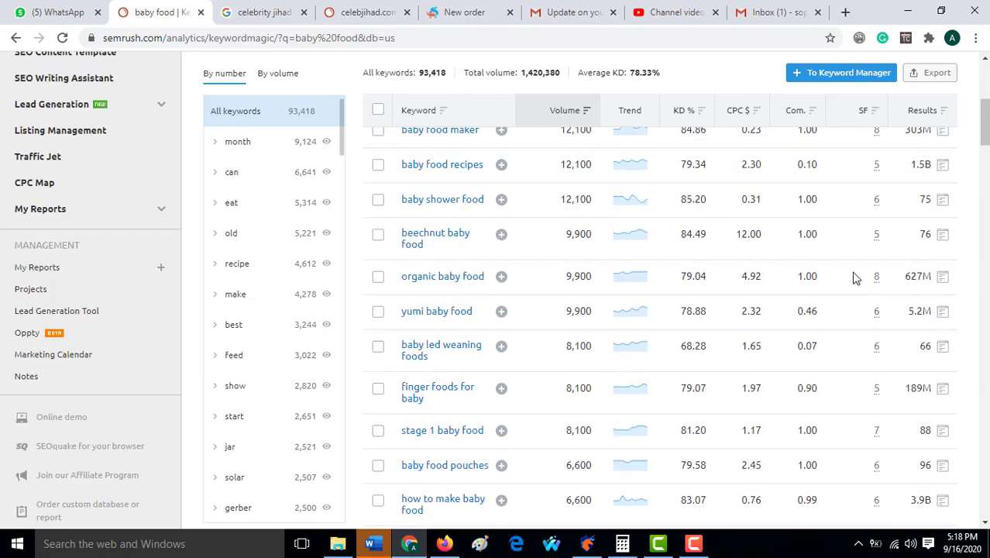
Export all baby food keywords within the account limit as an XLSX file, without groups.
{"action": "left_click", "coordinate": [948, 277]}
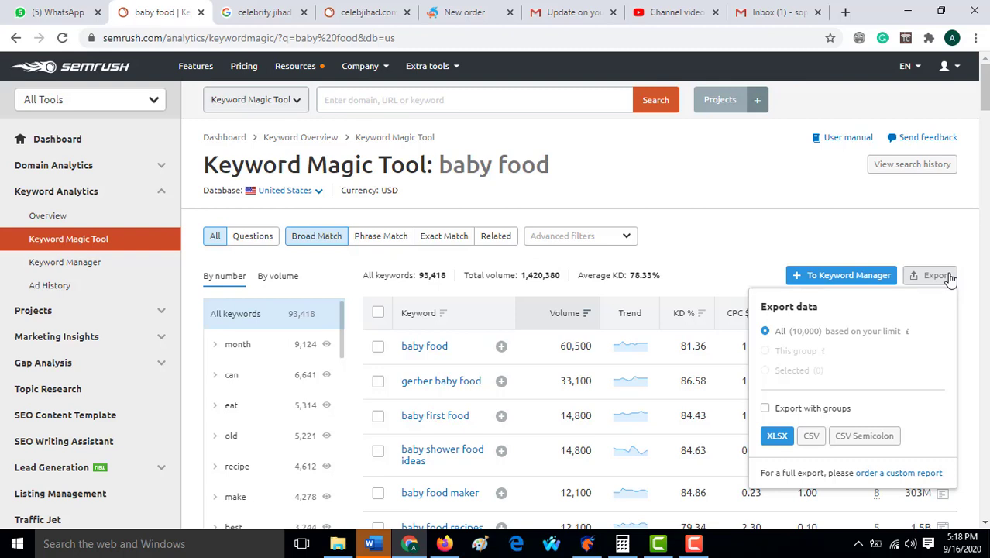
{"action": "left_click", "coordinate": [950, 279]}
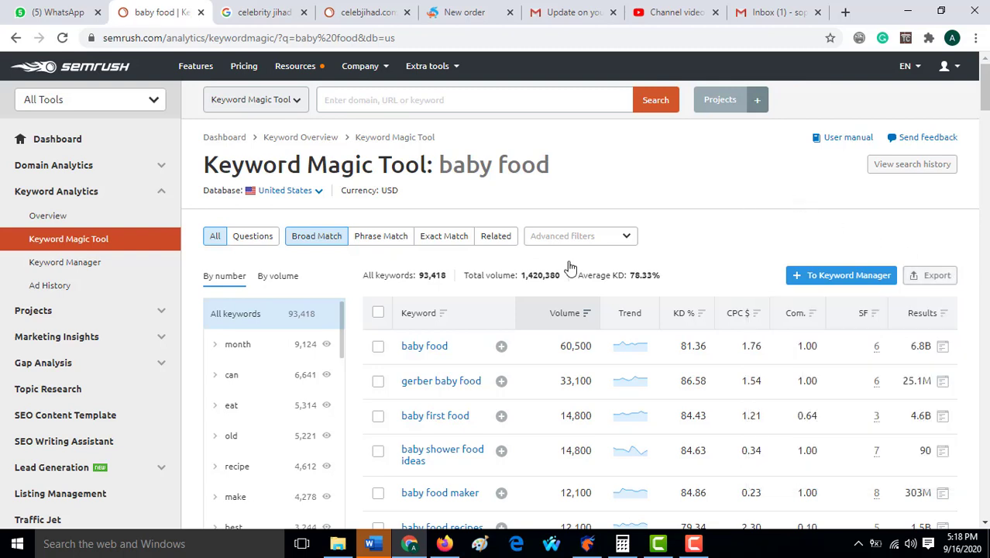
{"action": "left_click_drag", "start_coordinate": [417, 276], "coordinate": [450, 276]}
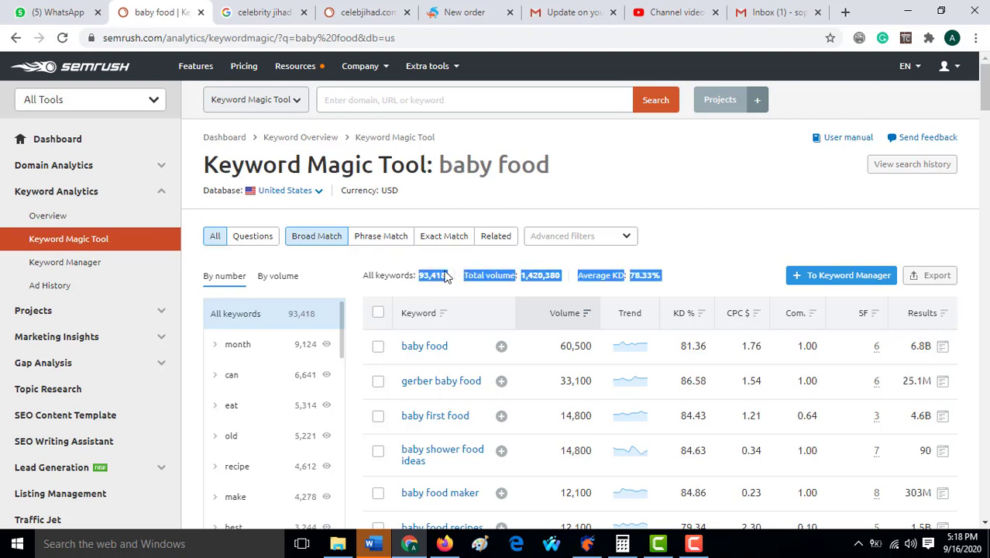
{"action": "left_click", "coordinate": [450, 251]}
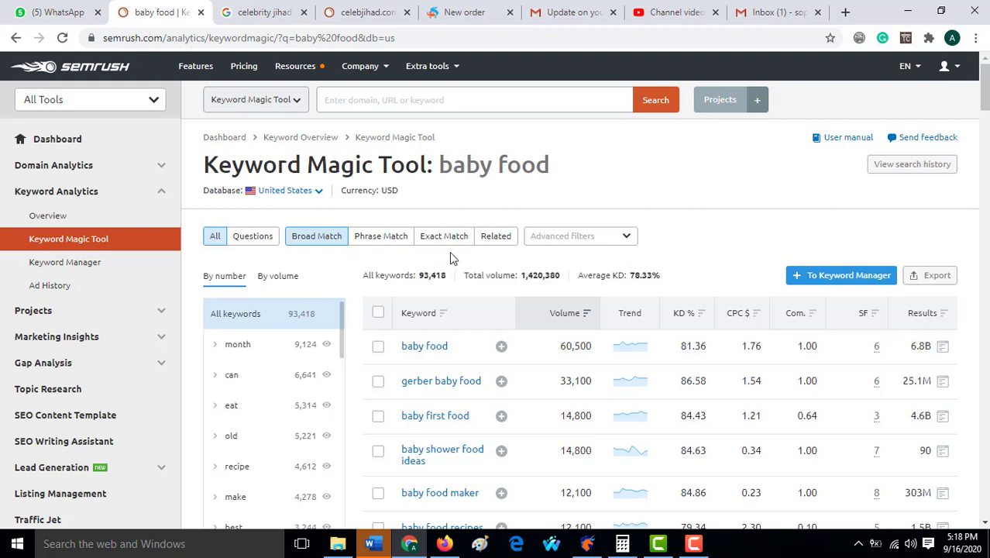
{"action": "left_click", "coordinate": [936, 278]}
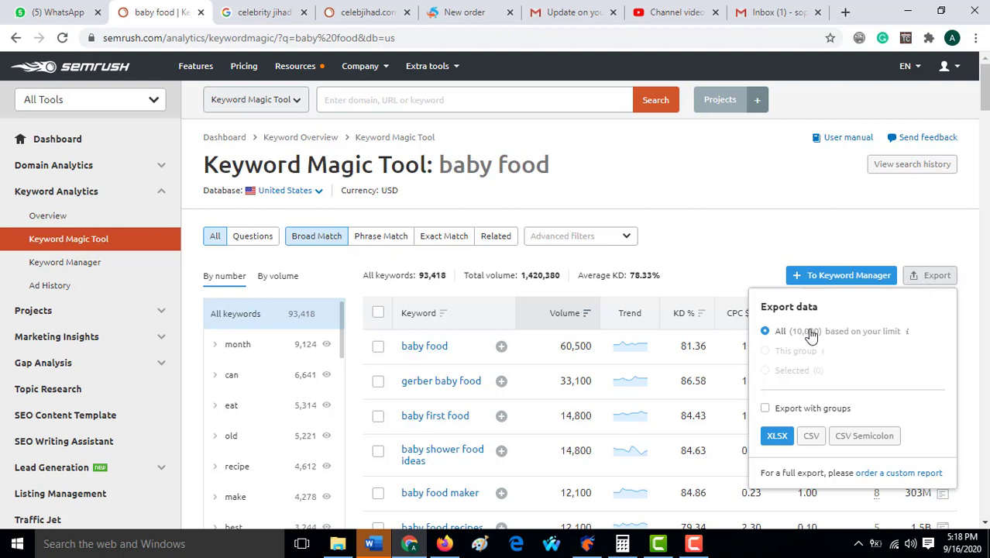
{"action": "left_click", "coordinate": [779, 438]}
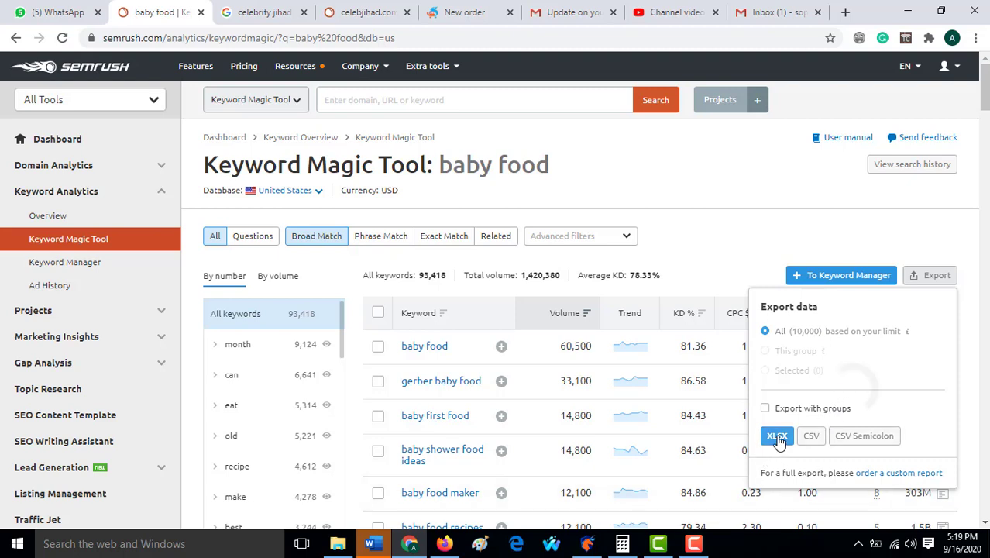
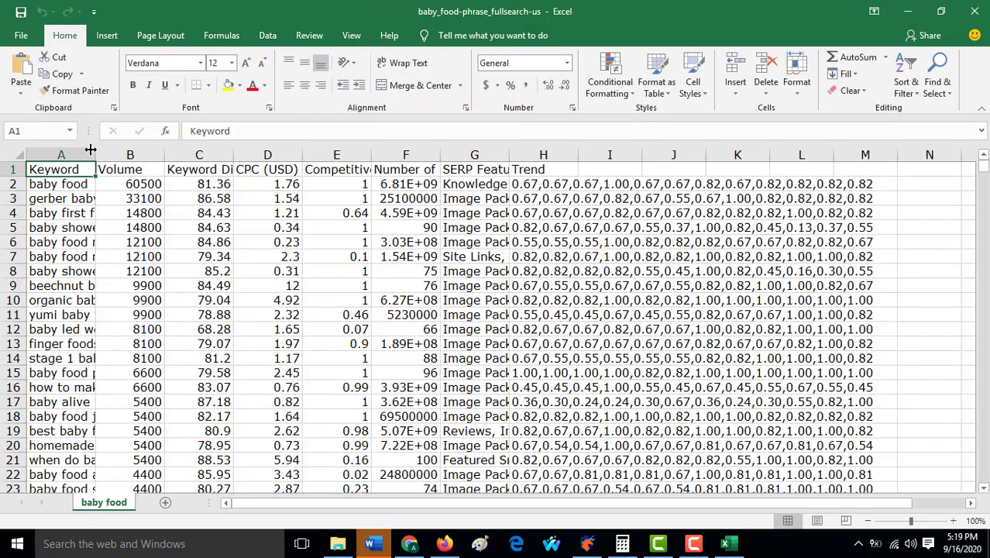
In the exported Excel workbook, widen the Keyword column and delete the keyword difficulty, CPC and competition columns (C to E).
{"action": "left_click_drag", "start_coordinate": [91, 150], "coordinate": [189, 178]}
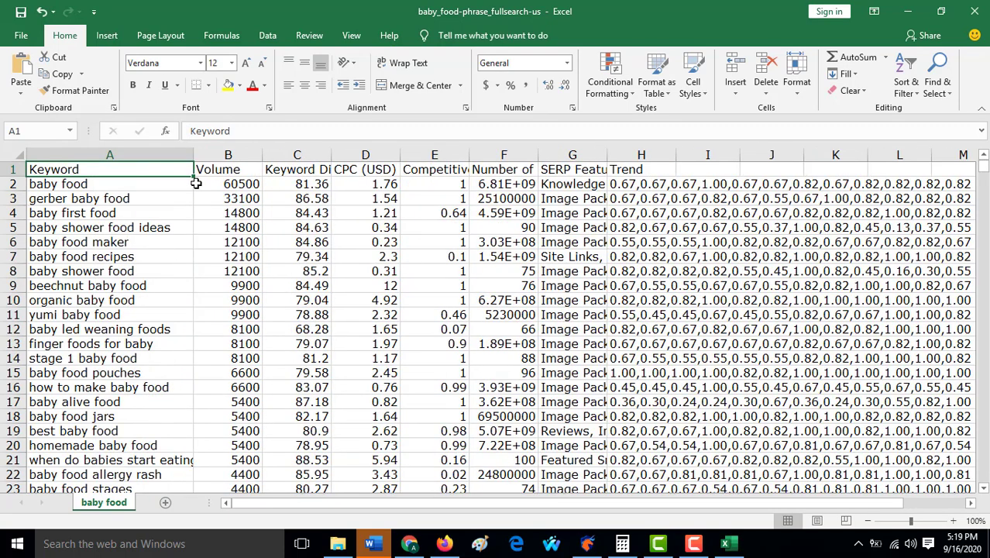
{"action": "left_click", "coordinate": [227, 155]}
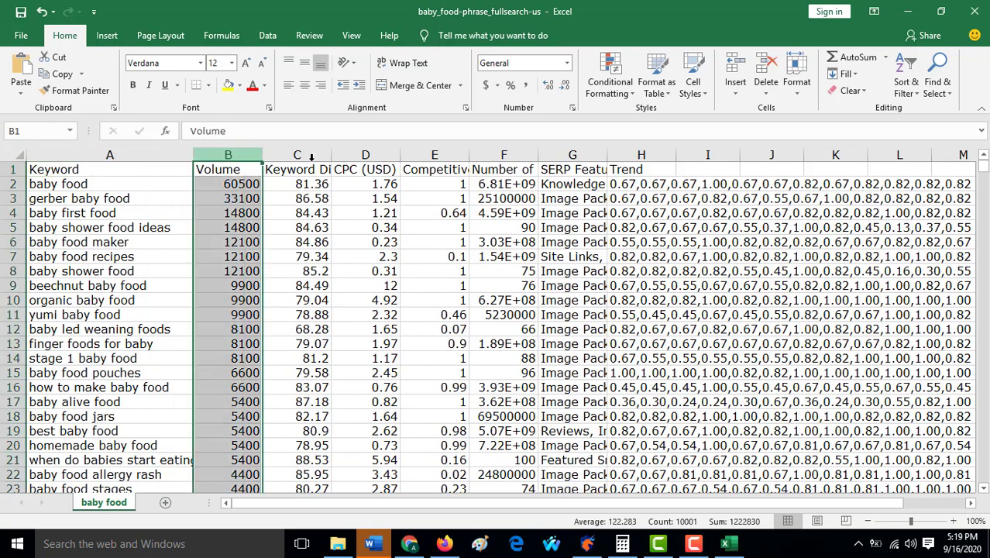
{"action": "left_click", "coordinate": [311, 155]}
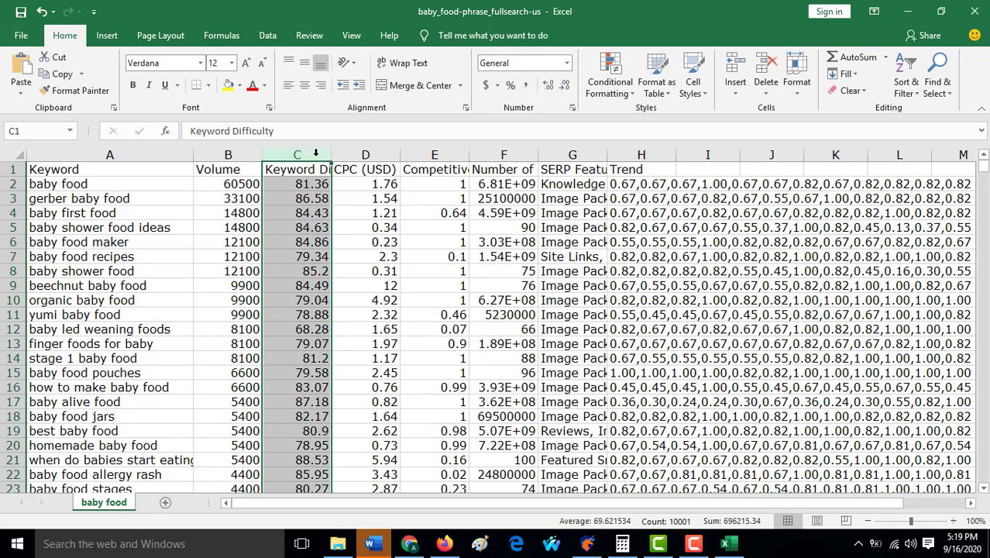
{"action": "left_click_drag", "start_coordinate": [299, 156], "coordinate": [424, 167]}
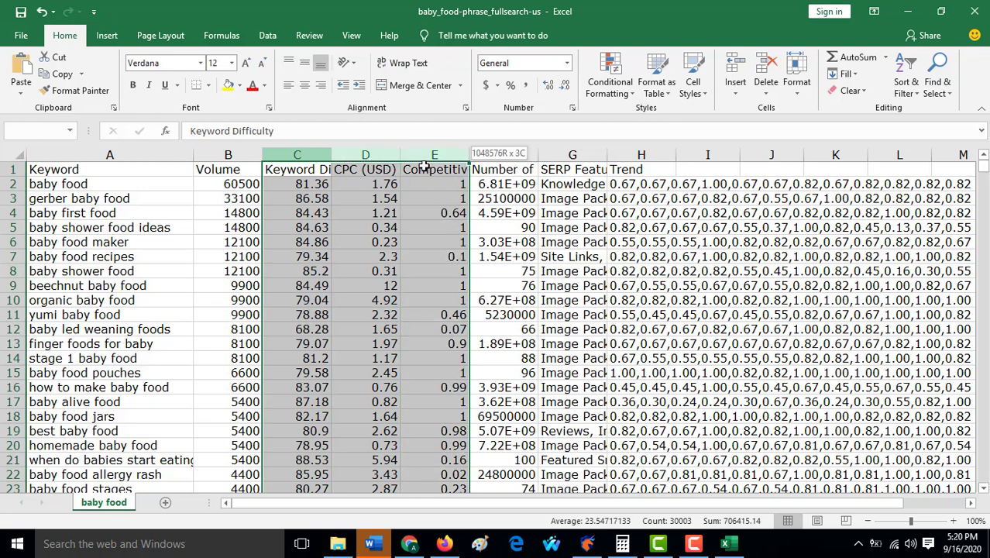
{"action": "left_click_drag", "start_coordinate": [424, 166], "coordinate": [426, 166]}
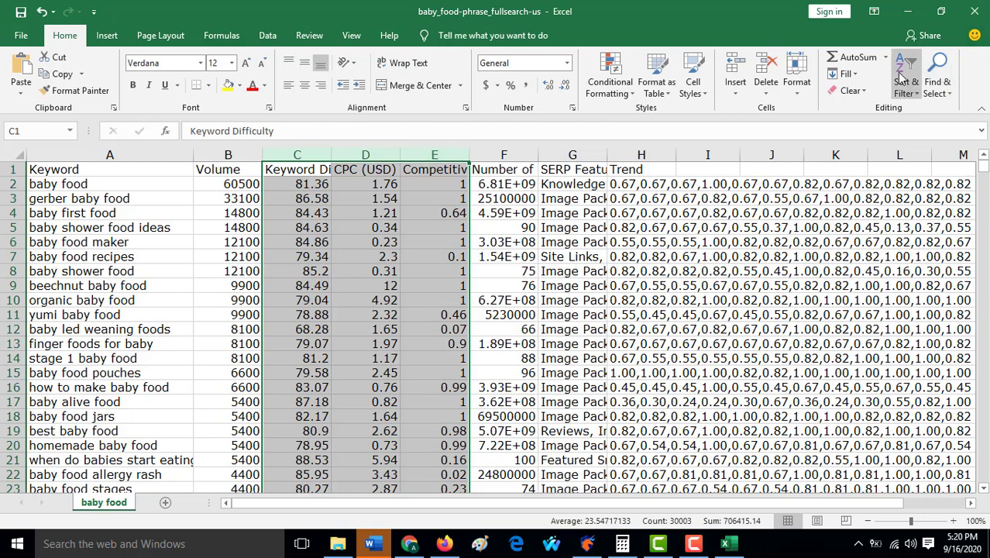
{"action": "left_click", "coordinate": [768, 68]}
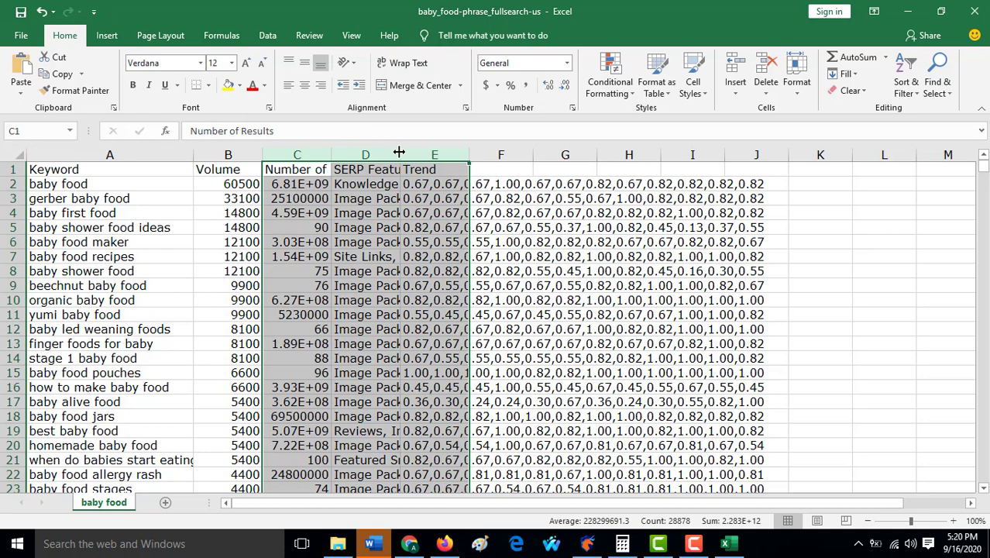
Auto-fit the Number of Results column and delete columns D to I, which hold SERP Features and Trend.
{"action": "left_click_drag", "start_coordinate": [361, 203], "coordinate": [365, 209]}
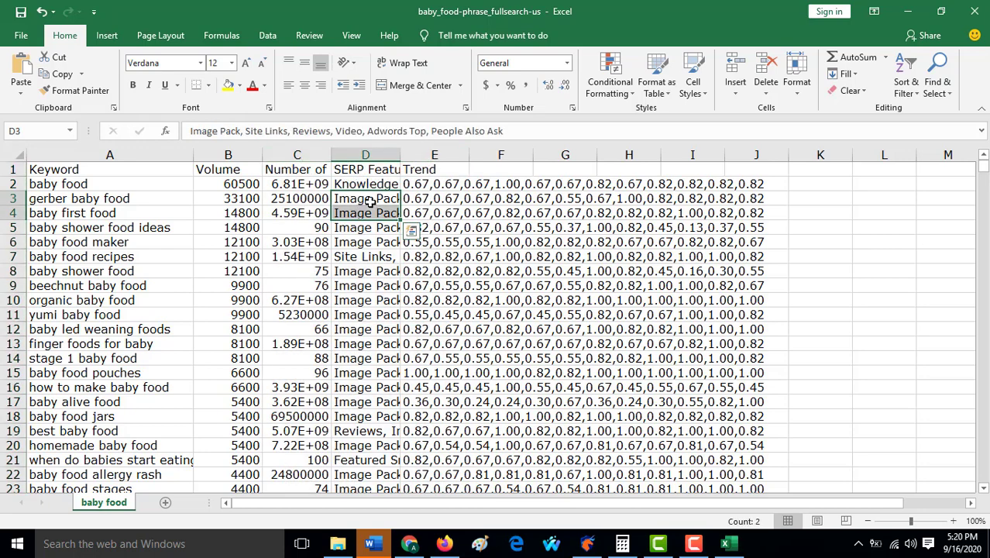
{"action": "double_click", "coordinate": [332, 147]}
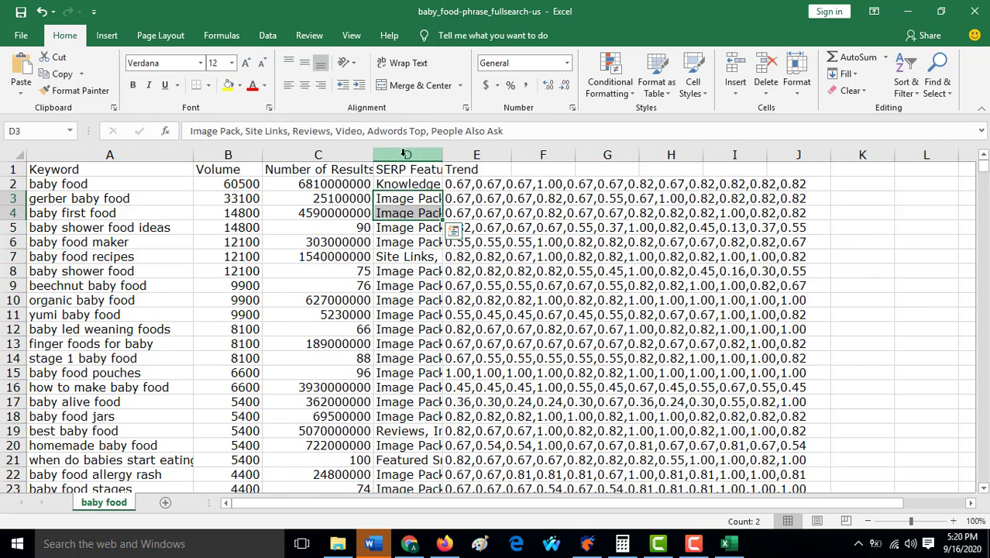
{"action": "left_click_drag", "start_coordinate": [409, 154], "coordinate": [763, 155]}
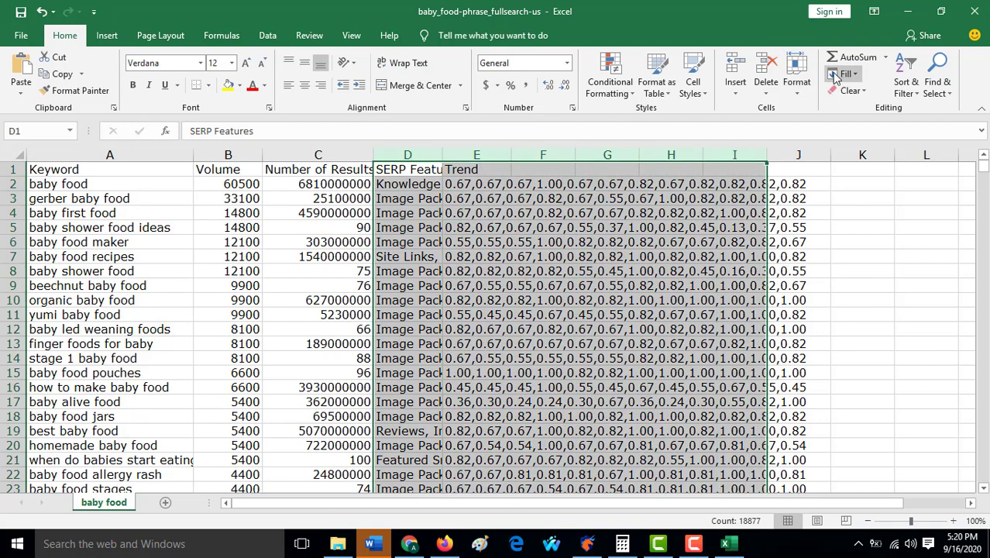
{"action": "left_click", "coordinate": [765, 70]}
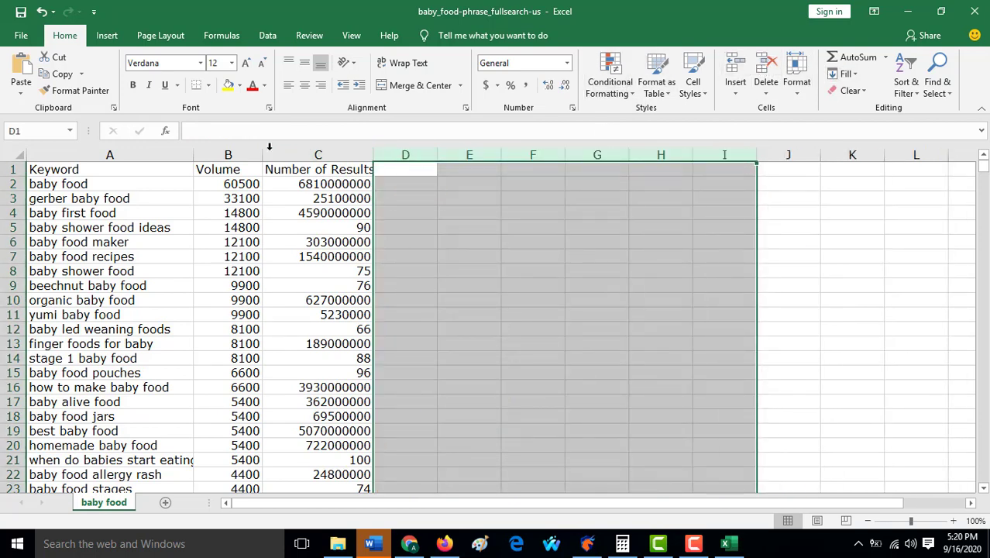
Widen the Volume and Number of Results columns and clear the column selection.
{"action": "left_click_drag", "start_coordinate": [261, 155], "coordinate": [298, 155]}
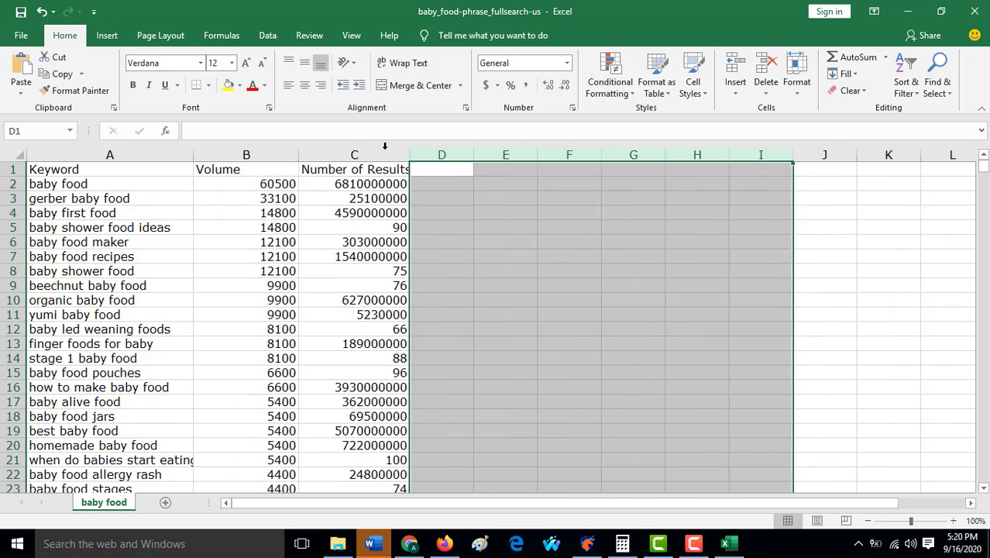
{"action": "left_click", "coordinate": [407, 148]}
{"action": "left_click_drag", "start_coordinate": [407, 148], "coordinate": [462, 153]}
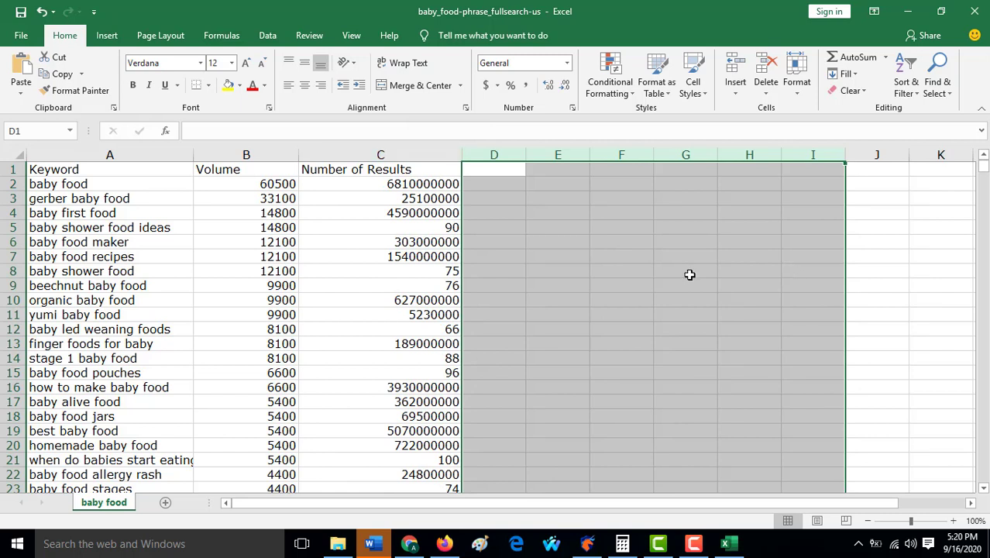
{"action": "left_click_drag", "start_coordinate": [609, 248], "coordinate": [611, 261]}
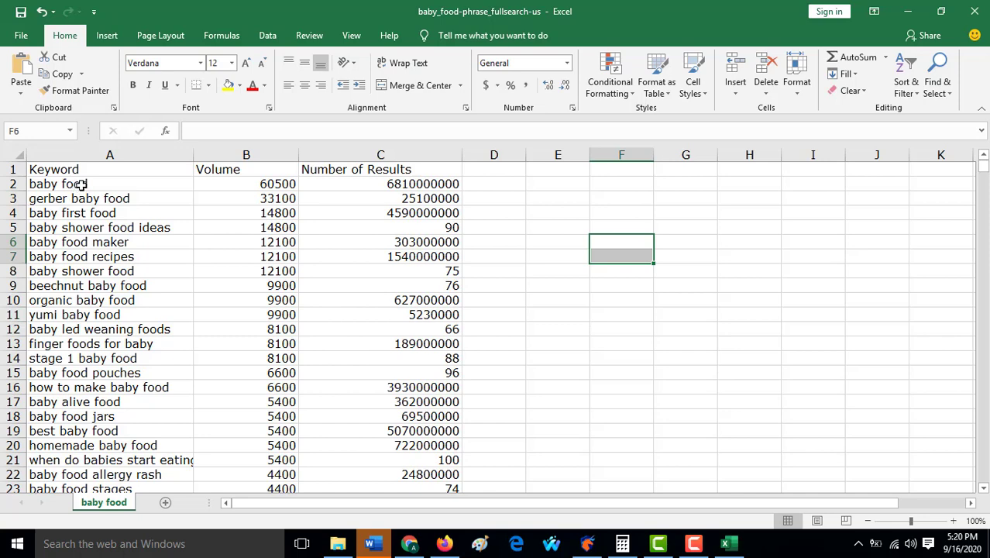
Sort the sheet by the Number of Results column from smallest to largest, expanding the selection to include the adjacent columns.
{"action": "scroll", "coordinate": [271, 252], "scroll_direction": "down", "scroll_amount": 1}
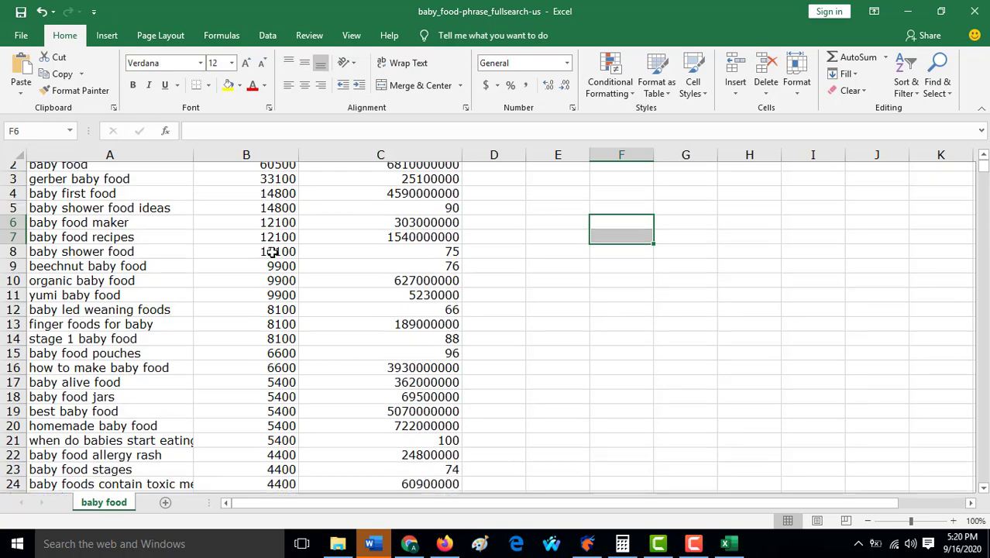
{"action": "scroll", "coordinate": [271, 252], "scroll_direction": "up", "scroll_amount": 1}
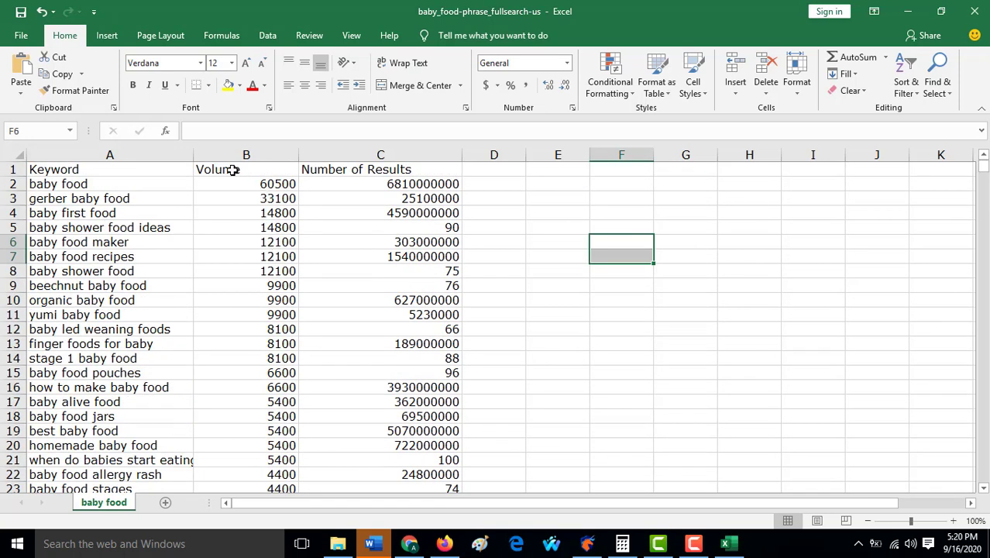
{"action": "scroll", "coordinate": [265, 215], "scroll_direction": "down", "scroll_amount": 12}
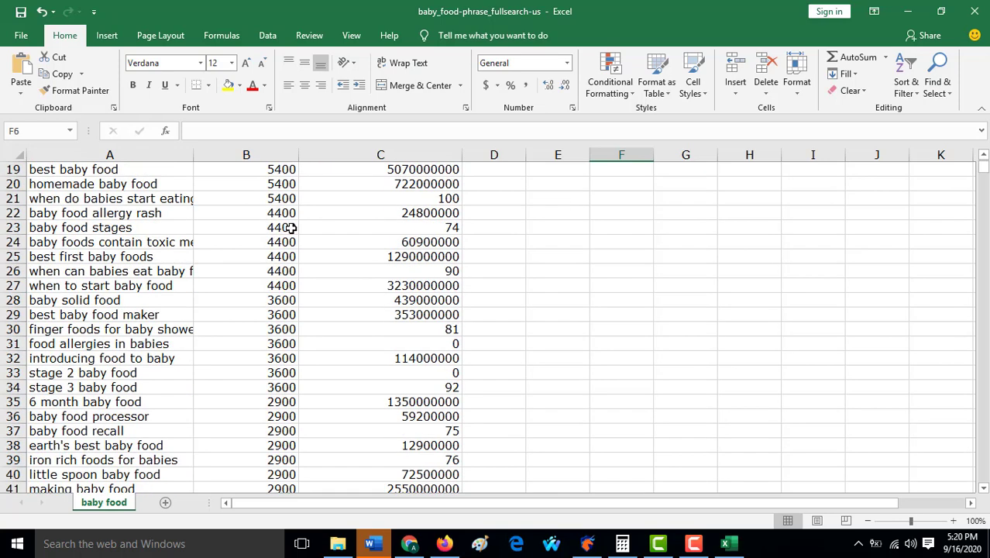
{"action": "scroll", "coordinate": [326, 238], "scroll_direction": "up", "scroll_amount": 7}
{"action": "scroll", "coordinate": [341, 273], "scroll_direction": "up", "scroll_amount": 5}
{"action": "left_click", "coordinate": [407, 159]}
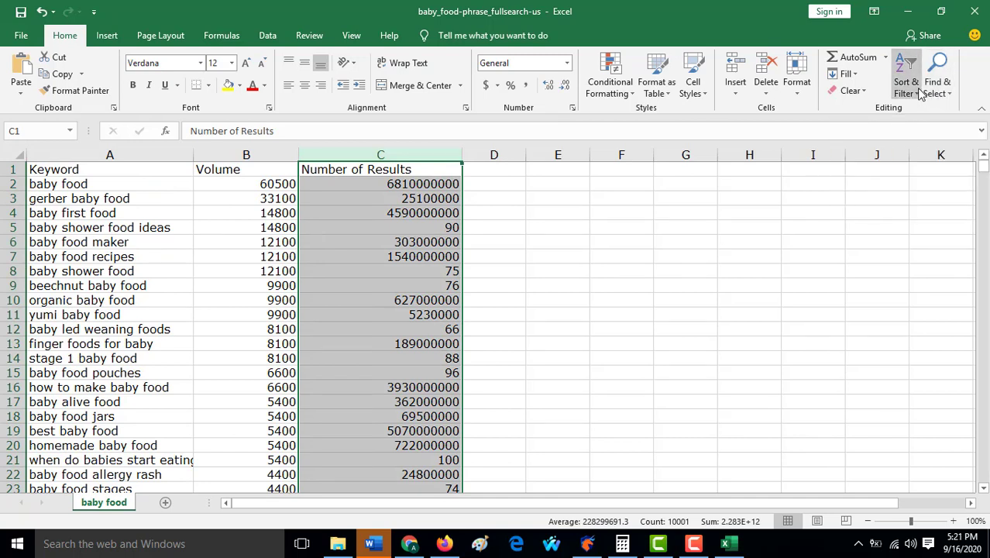
{"action": "left_click", "coordinate": [919, 91]}
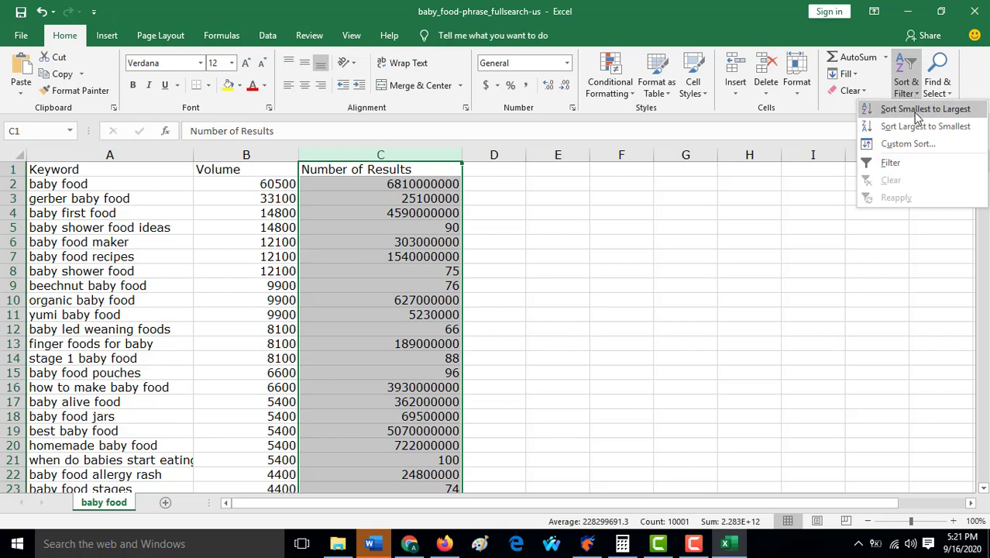
{"action": "left_click", "coordinate": [917, 111]}
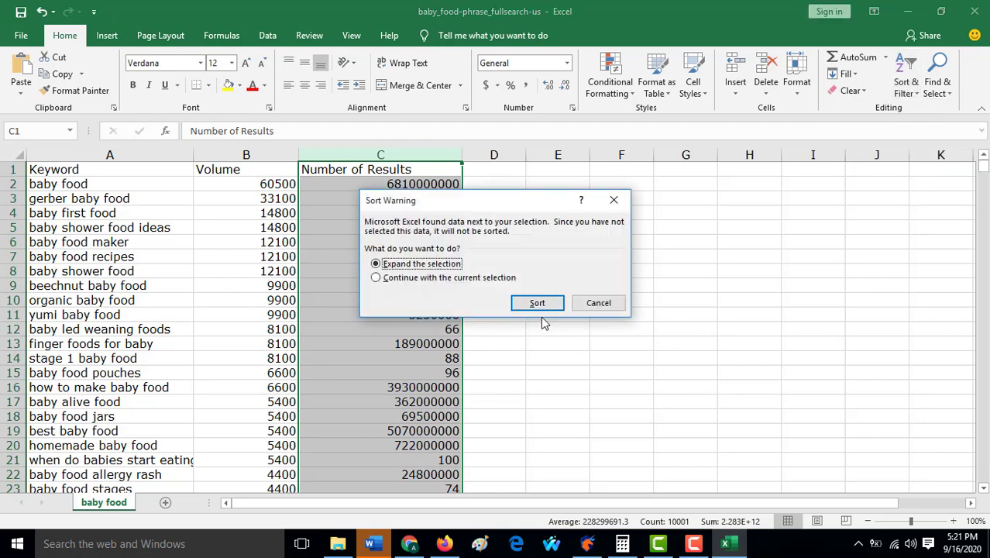
{"action": "left_click", "coordinate": [537, 303]}
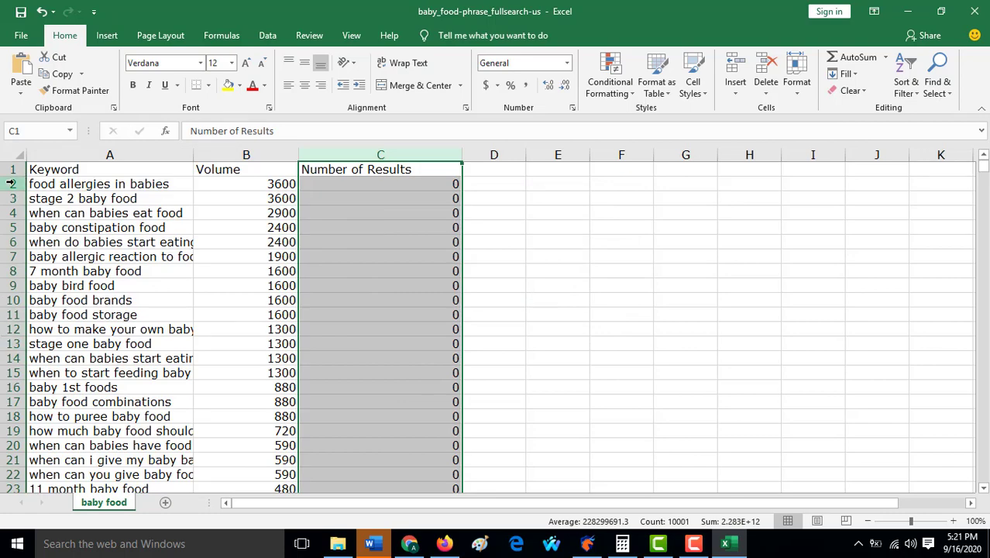
Delete rows 2 to 1317, all the keywords with 0 in Number of Results, and clear the row selection.
{"action": "left_click_drag", "start_coordinate": [12, 184], "coordinate": [278, 555]}
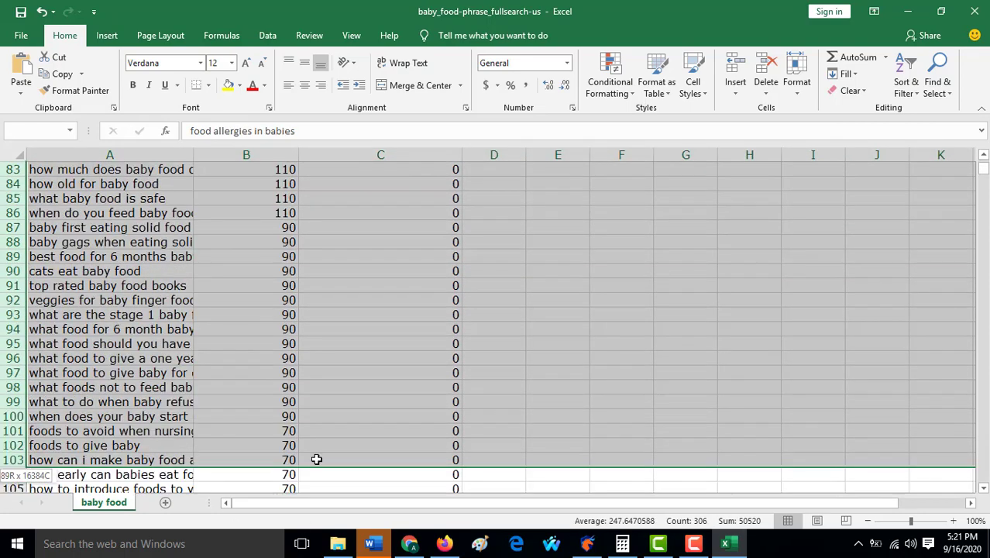
{"action": "left_click_drag", "start_coordinate": [317, 459], "coordinate": [416, 552]}
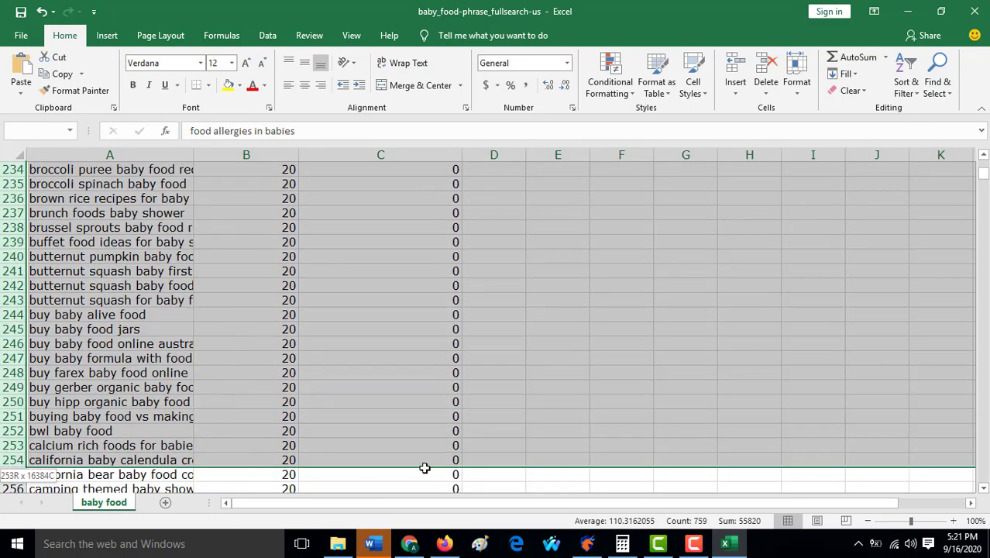
{"action": "left_click_drag", "start_coordinate": [424, 468], "coordinate": [319, 494]}
{"action": "scroll", "coordinate": [519, 203], "scroll_direction": "down", "scroll_amount": 20}
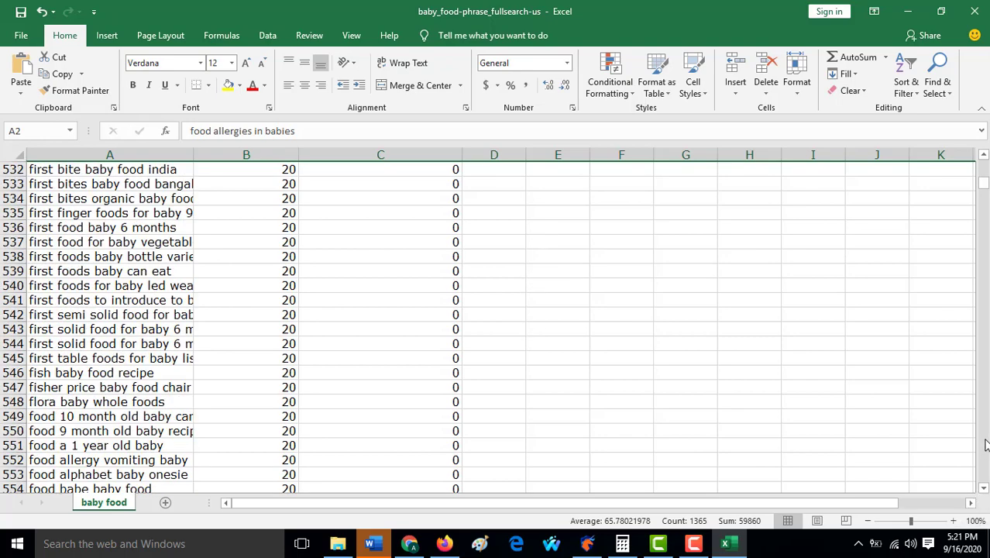
{"action": "scroll", "coordinate": [986, 444], "scroll_direction": "down", "scroll_amount": 20}
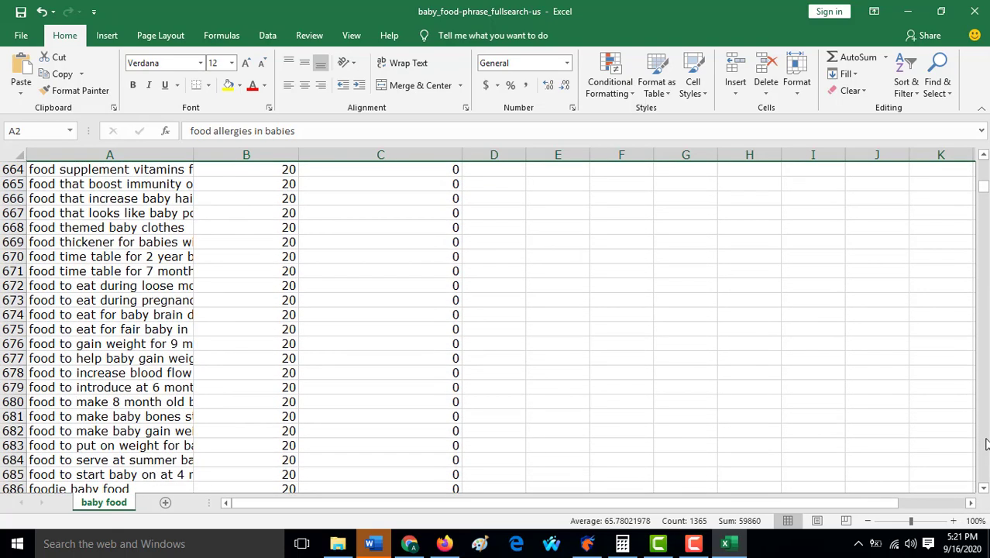
{"action": "scroll", "coordinate": [986, 444], "scroll_direction": "down", "scroll_amount": 14}
{"action": "left_click_drag", "start_coordinate": [984, 218], "coordinate": [984, 232]}
{"action": "scroll", "coordinate": [929, 236], "scroll_direction": "up", "scroll_amount": 20}
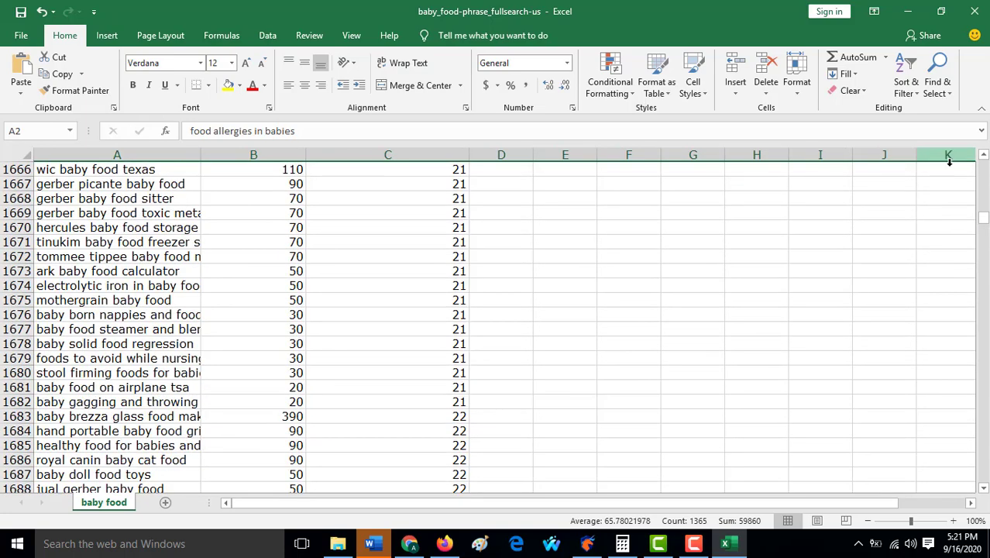
{"action": "scroll", "coordinate": [911, 288], "scroll_direction": "up", "scroll_amount": 20}
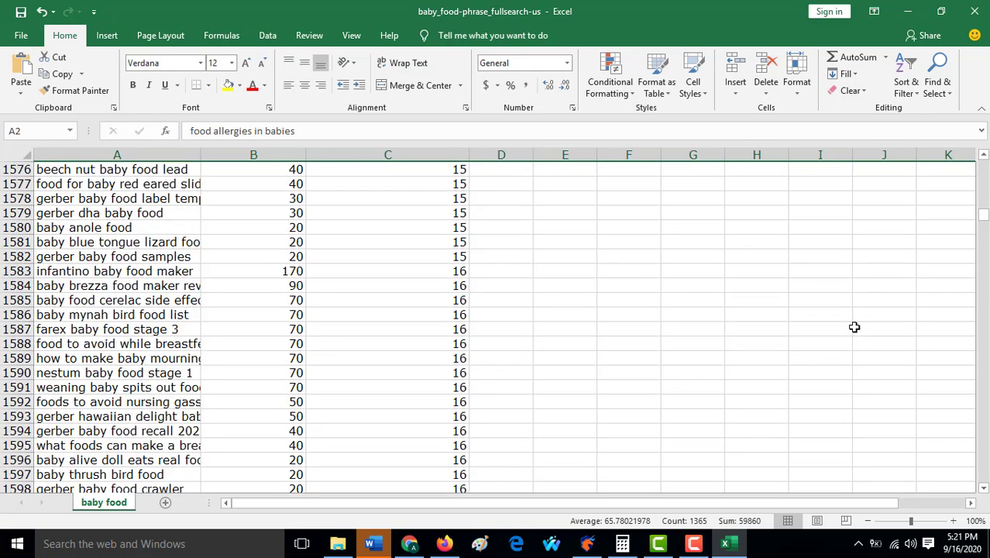
{"action": "scroll", "coordinate": [832, 323], "scroll_direction": "up", "scroll_amount": 7}
{"action": "scroll", "coordinate": [983, 178], "scroll_direction": "up", "scroll_amount": 20}
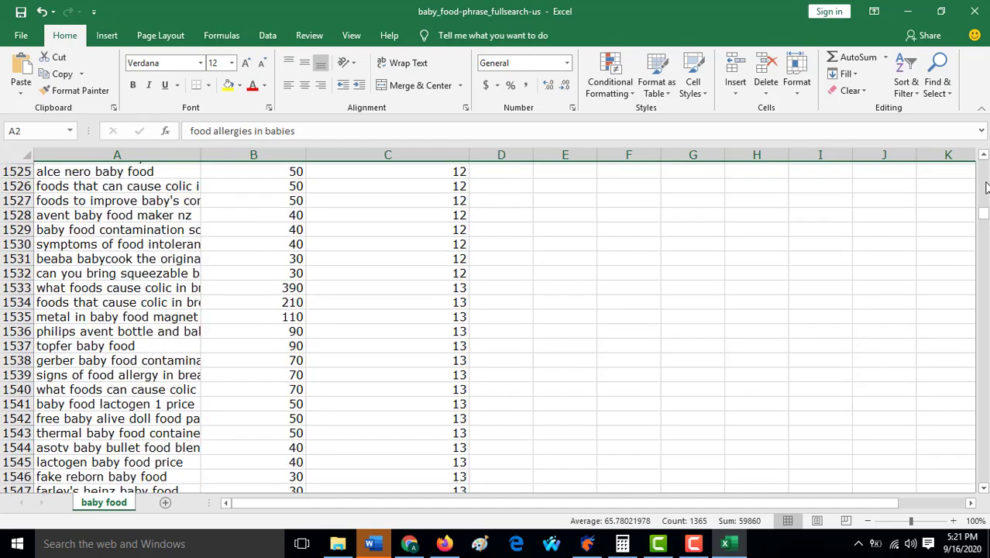
{"action": "scroll", "coordinate": [980, 186], "scroll_direction": "up", "scroll_amount": 20}
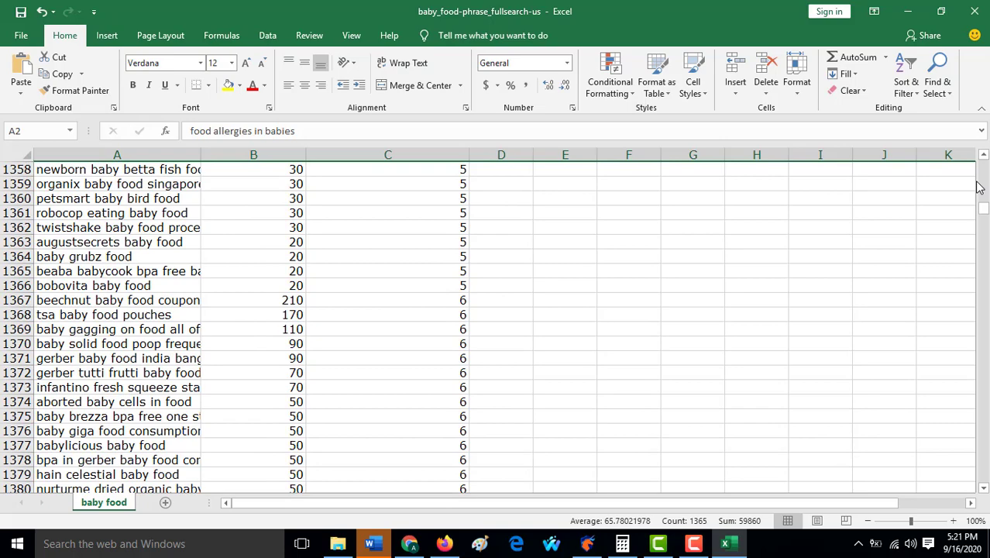
{"action": "scroll", "coordinate": [982, 188], "scroll_direction": "up", "scroll_amount": 20}
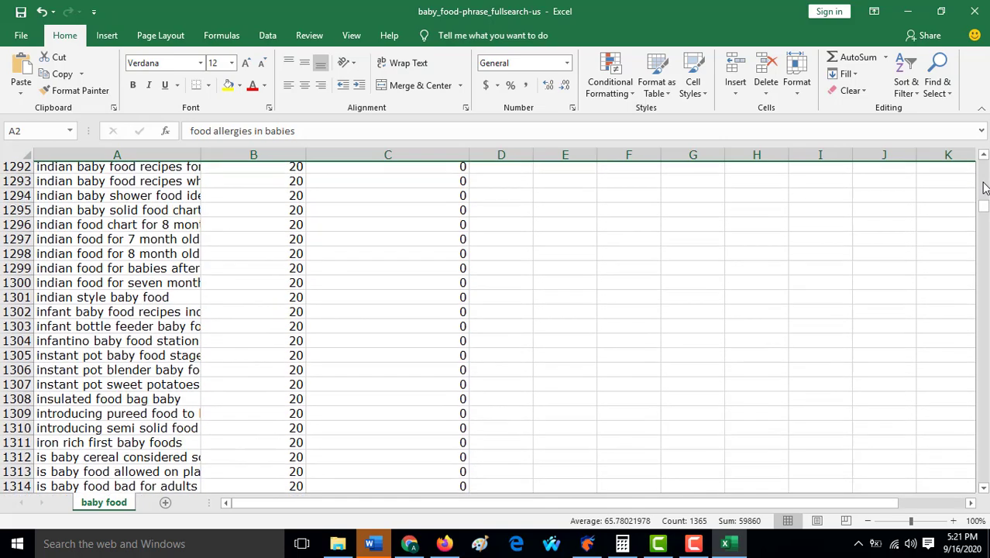
{"action": "scroll", "coordinate": [805, 267], "scroll_direction": "down", "scroll_amount": 4}
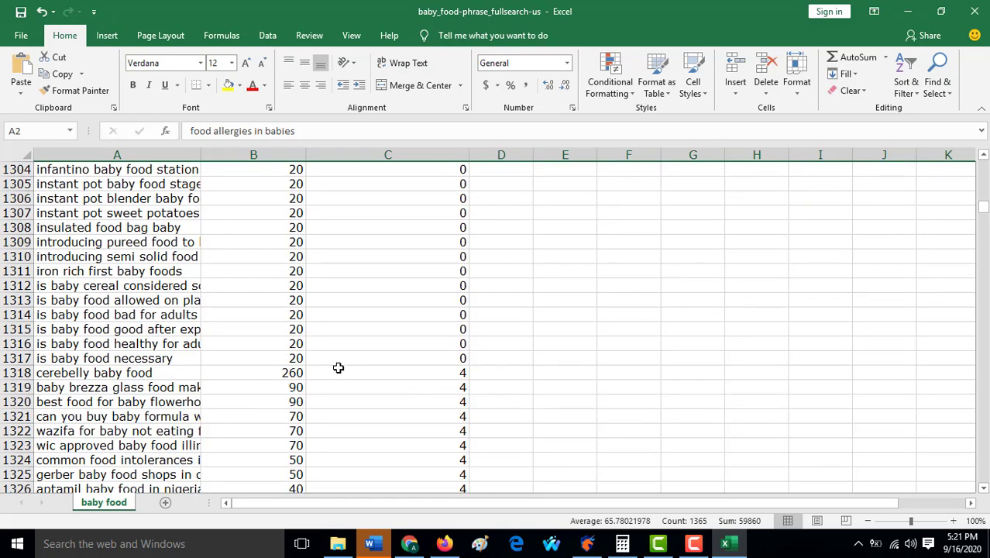
{"action": "left_click", "coordinate": [15, 359], "text": "shift"}
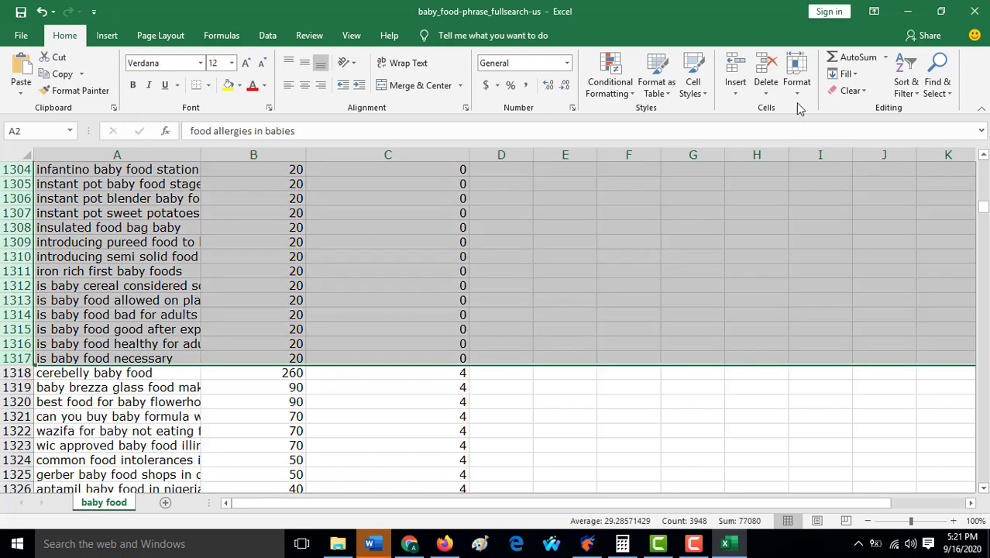
{"action": "left_click", "coordinate": [766, 78]}
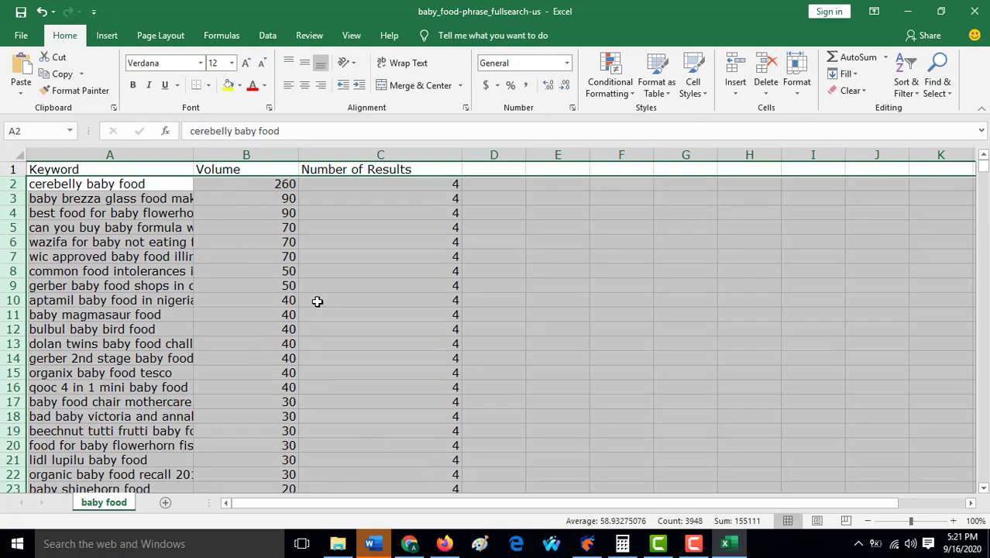
{"action": "left_click", "coordinate": [108, 218]}
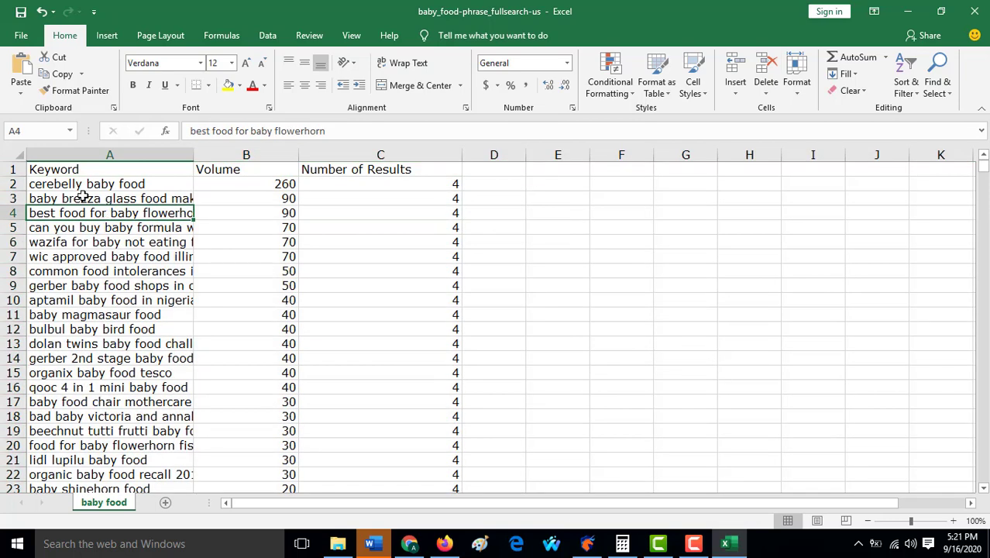
Copy the keyword "cerebelly baby food" from cell A2, switch to Chrome and search Google for it in a new tab.
{"action": "left_click", "coordinate": [62, 184]}
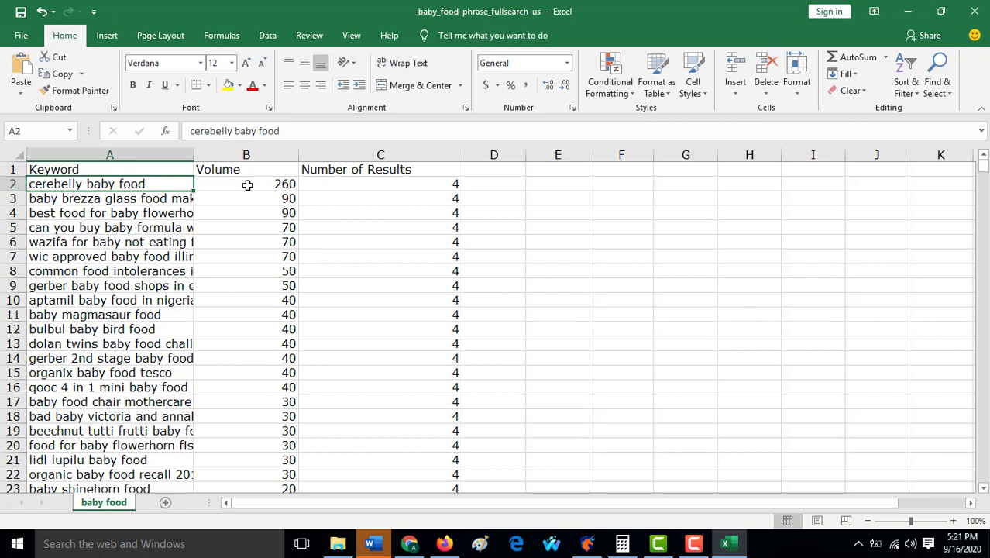
{"action": "right_click", "coordinate": [147, 195]}
{"action": "left_click", "coordinate": [172, 217]}
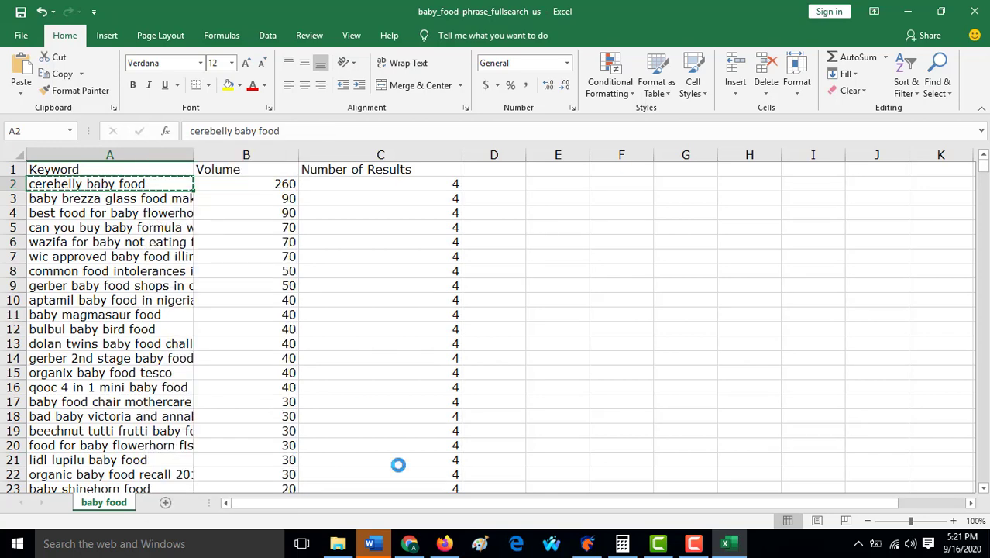
{"action": "left_click", "coordinate": [413, 544]}
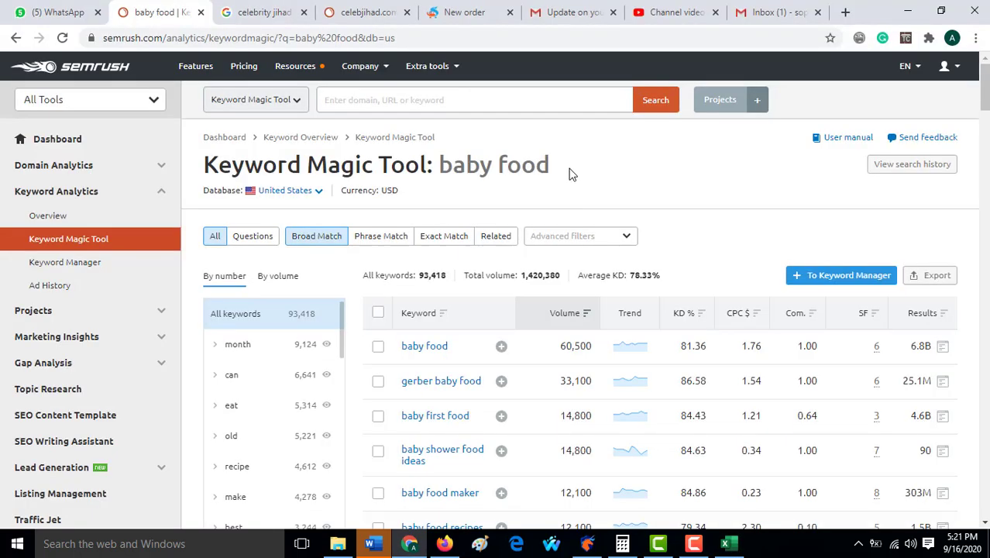
{"action": "left_click", "coordinate": [844, 13]}
{"action": "right_click", "coordinate": [490, 37]}
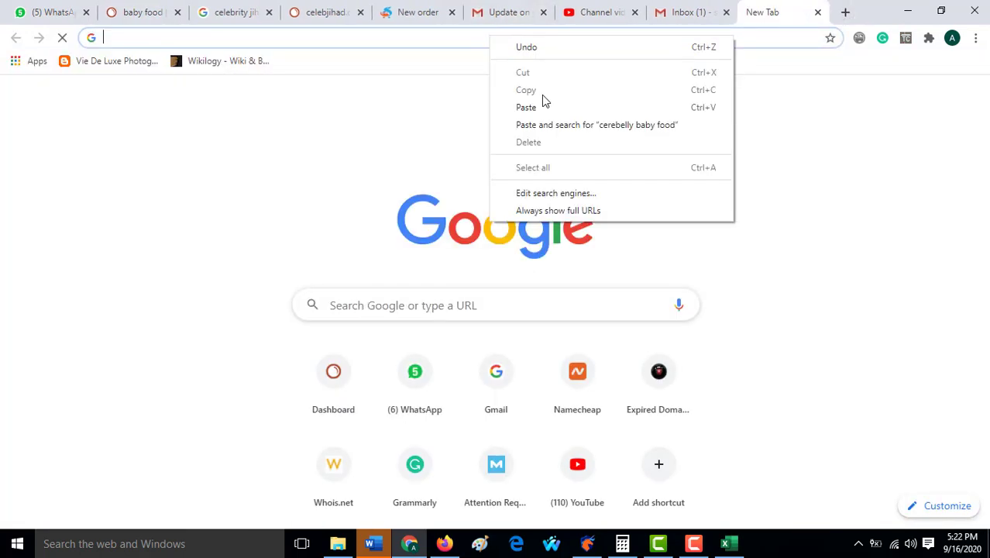
{"action": "left_click", "coordinate": [550, 124]}
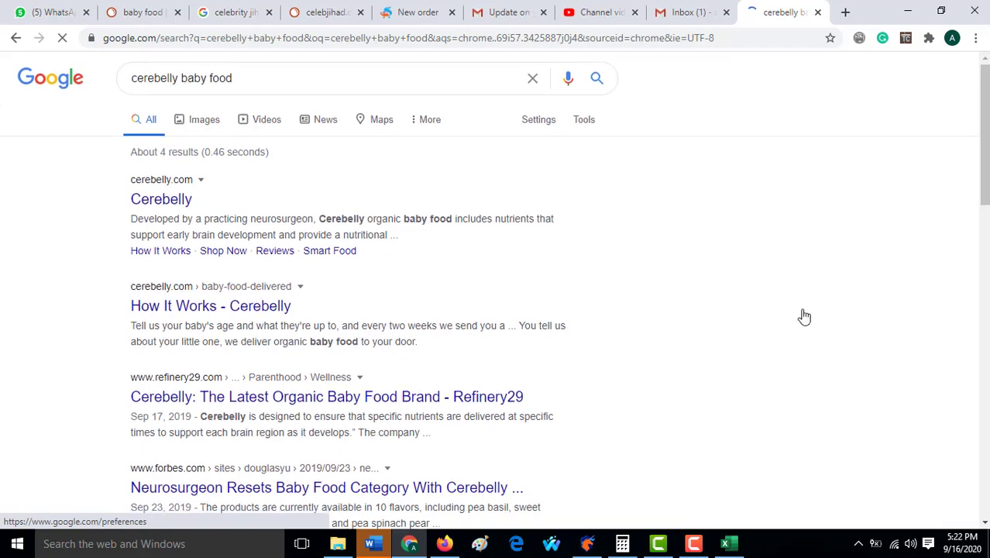
Examine the Google results page for "cerebelly baby food", including its result count and the sites listed.
{"action": "scroll", "coordinate": [805, 315], "scroll_direction": "down", "scroll_amount": 5}
{"action": "scroll", "coordinate": [804, 314], "scroll_direction": "down", "scroll_amount": 6}
{"action": "scroll", "coordinate": [811, 310], "scroll_direction": "up", "scroll_amount": 11}
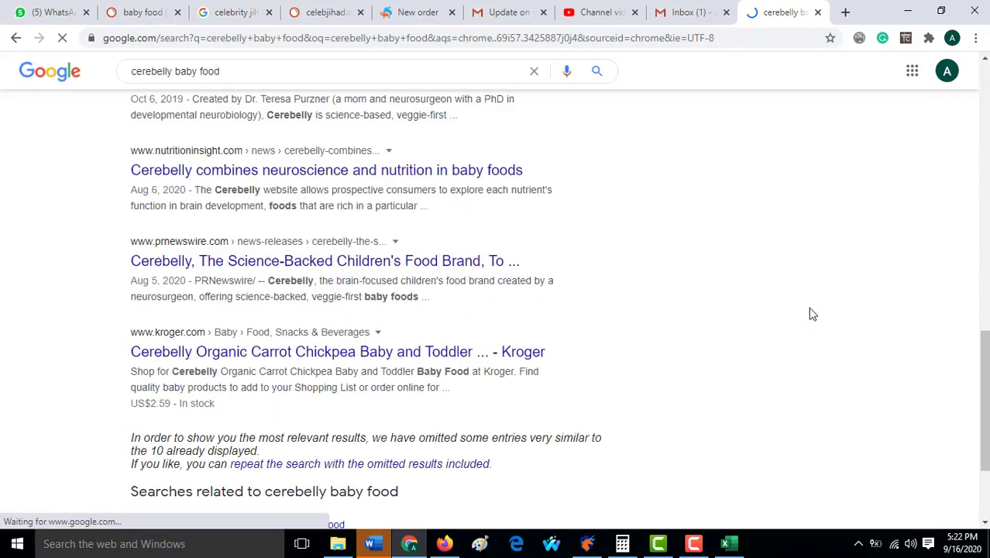
{"action": "scroll", "coordinate": [808, 309], "scroll_direction": "up", "scroll_amount": 1}
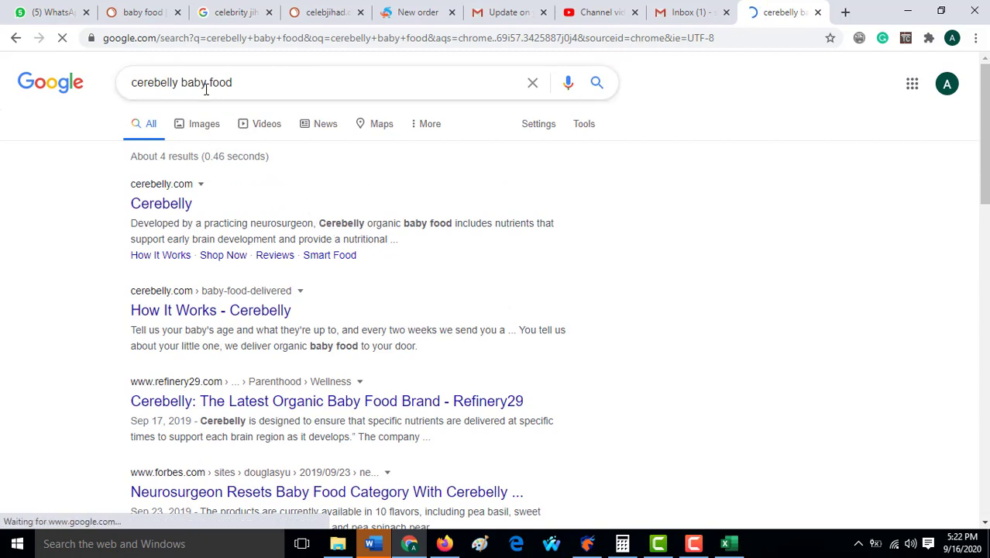
{"action": "scroll", "coordinate": [691, 252], "scroll_direction": "down", "scroll_amount": 1}
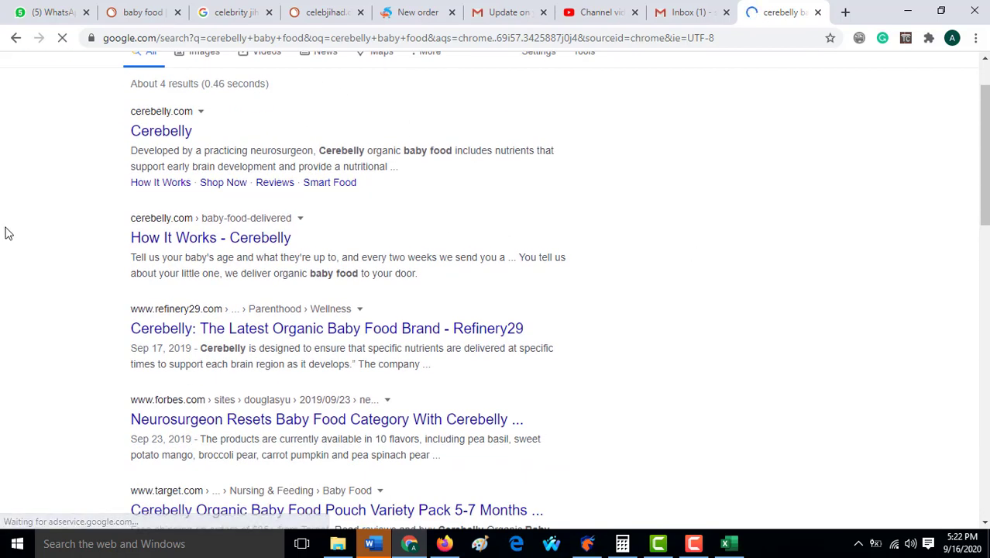
{"action": "scroll", "coordinate": [363, 310], "scroll_direction": "up", "scroll_amount": 1}
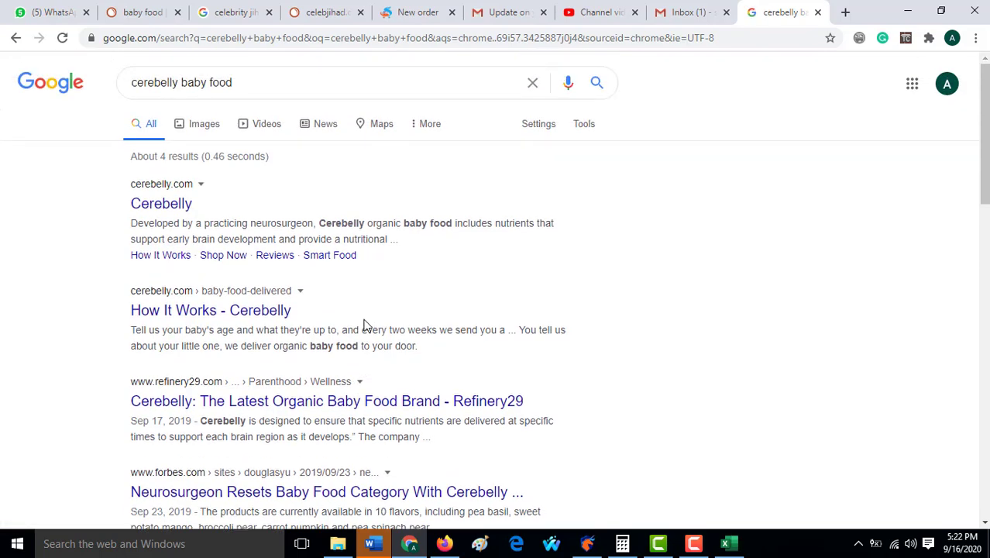
Switch back to the Excel workbook, review the keywords' search volumes and select "beechnut baby food coupons" in cell A51.
{"action": "left_click", "coordinate": [412, 543]}
{"action": "left_click", "coordinate": [416, 544]}
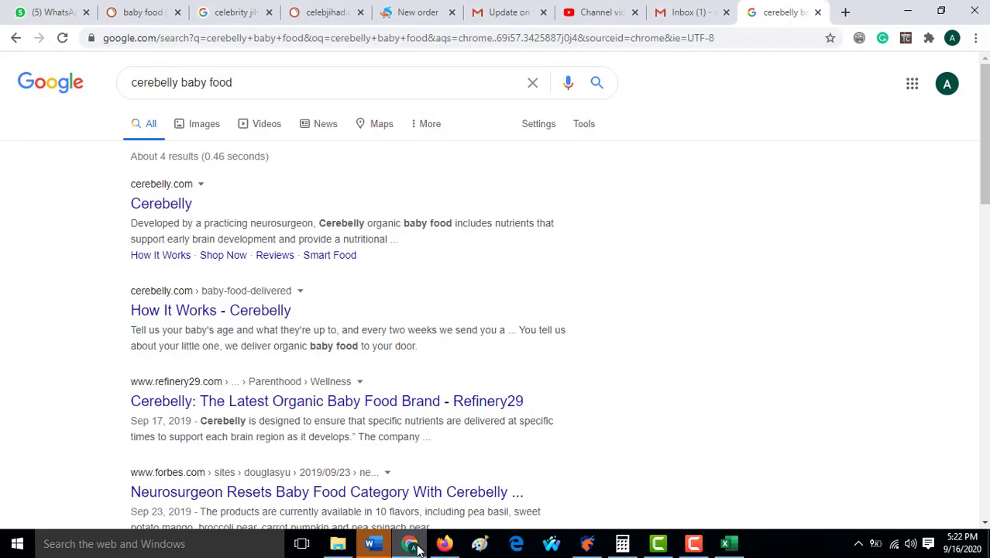
{"action": "left_click", "coordinate": [416, 546]}
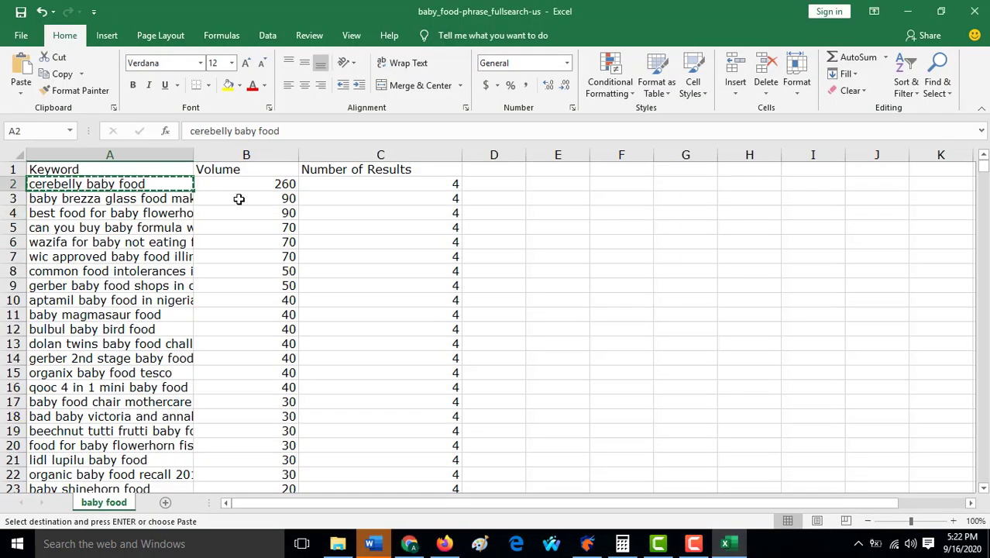
{"action": "left_click", "coordinate": [287, 184]}
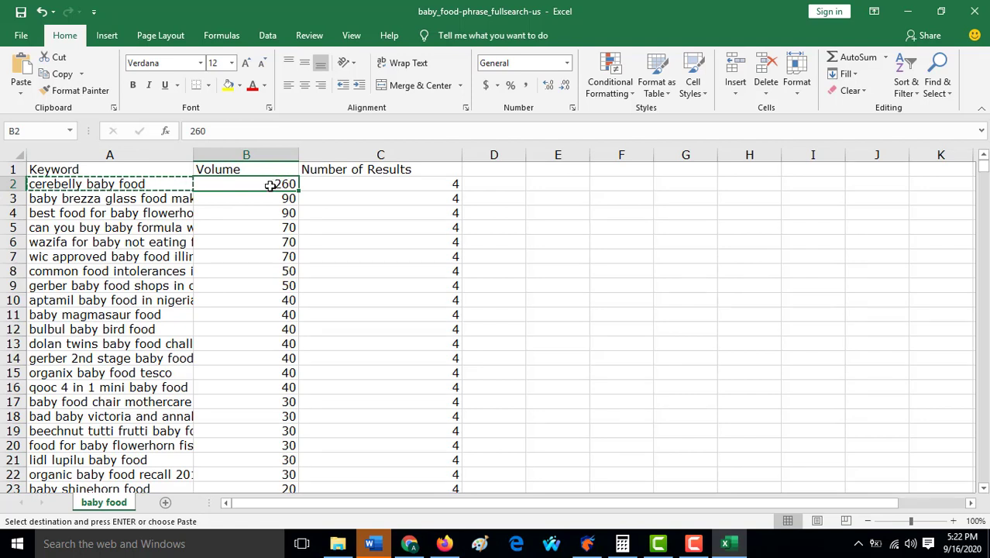
{"action": "left_click", "coordinate": [269, 198]}
{"action": "left_click", "coordinate": [288, 213]}
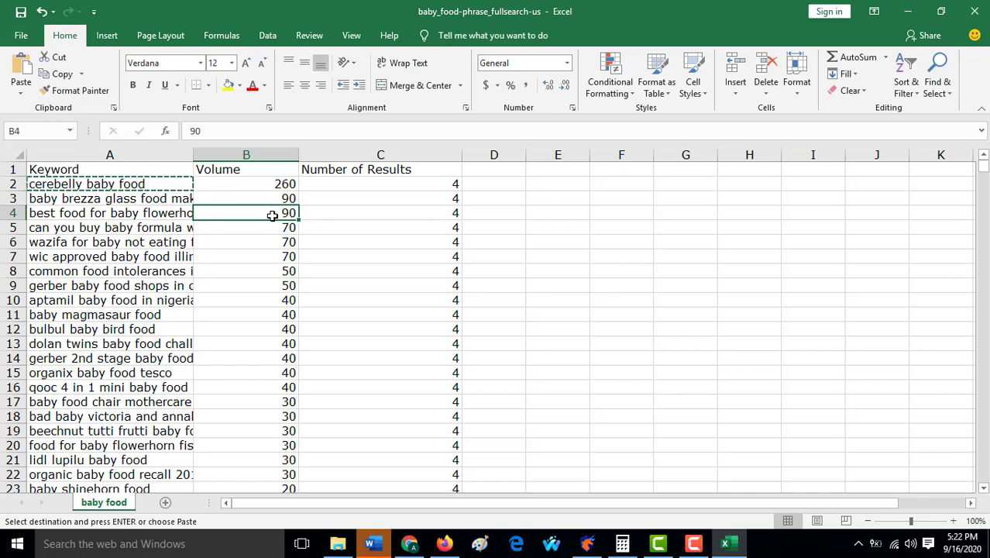
{"action": "scroll", "coordinate": [345, 263], "scroll_direction": "down", "scroll_amount": 12}
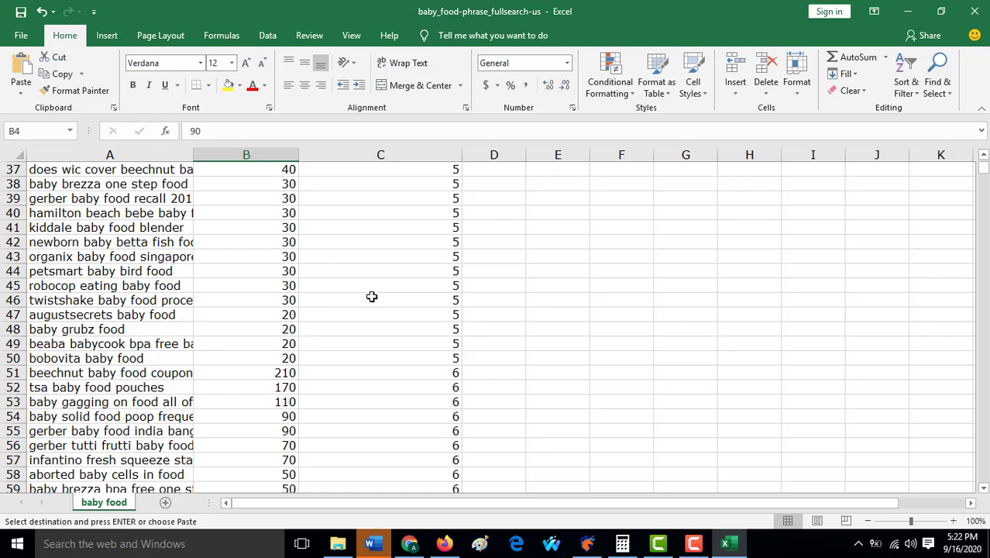
{"action": "left_click", "coordinate": [56, 375]}
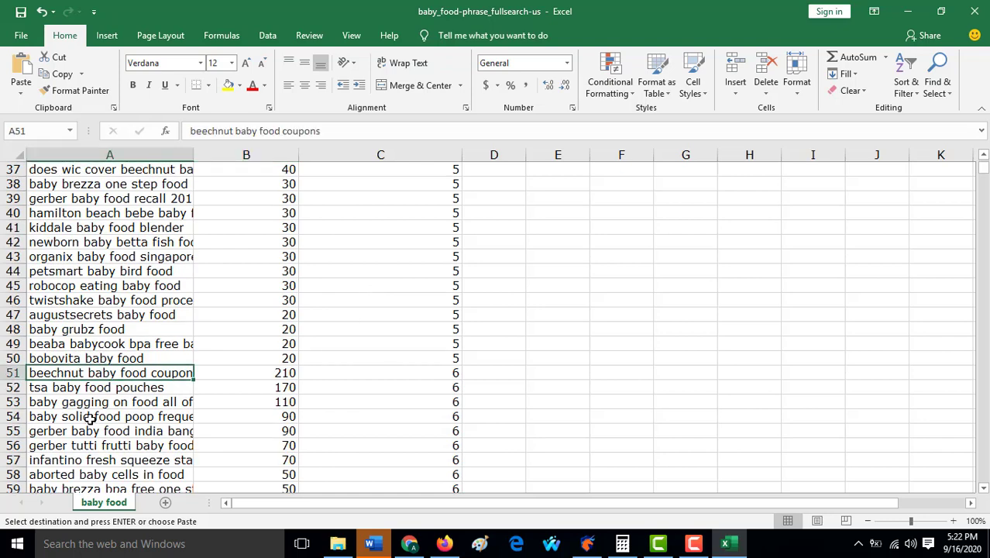
Look through the keywords below row 51 for higher search volumes and copy "evla baby food maker" from cell A148.
{"action": "scroll", "coordinate": [338, 442], "scroll_direction": "down", "scroll_amount": 4}
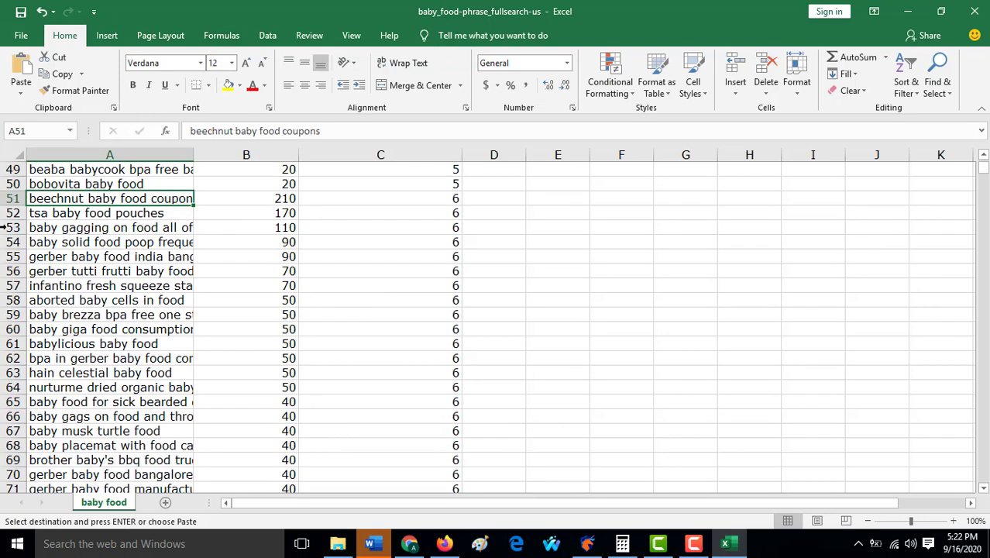
{"action": "scroll", "coordinate": [132, 244], "scroll_direction": "down", "scroll_amount": 13}
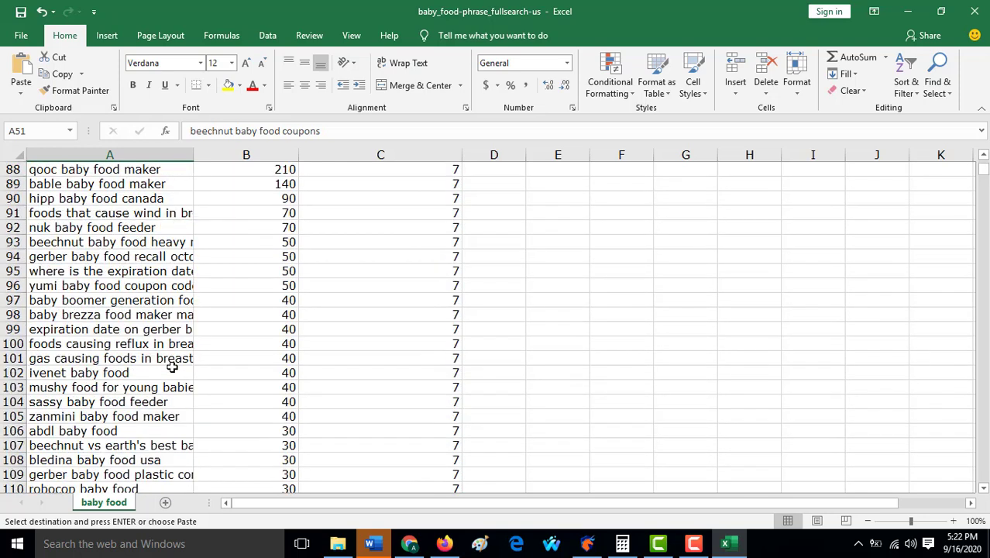
{"action": "scroll", "coordinate": [171, 367], "scroll_direction": "down", "scroll_amount": 13}
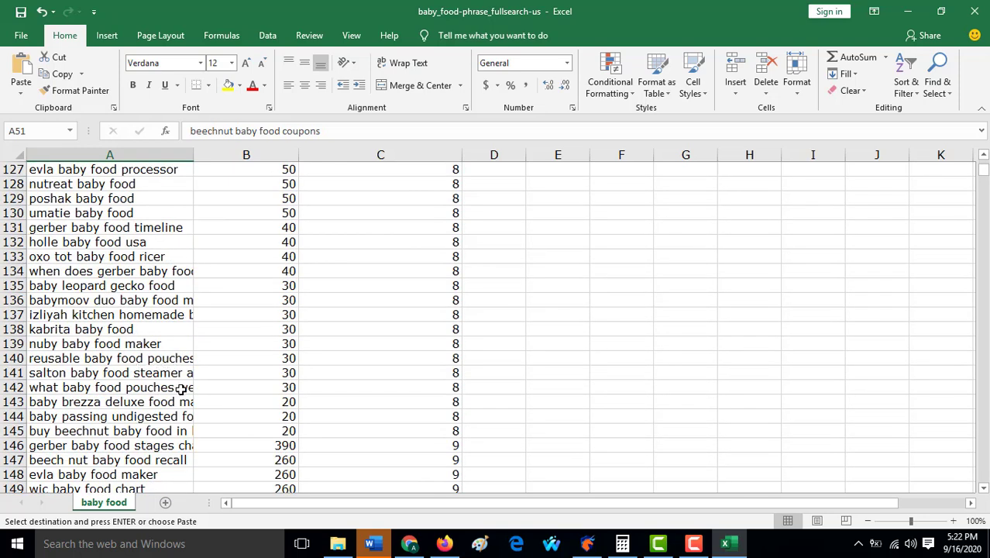
{"action": "scroll", "coordinate": [175, 383], "scroll_direction": "down", "scroll_amount": 6}
{"action": "scroll", "coordinate": [177, 376], "scroll_direction": "up", "scroll_amount": 1}
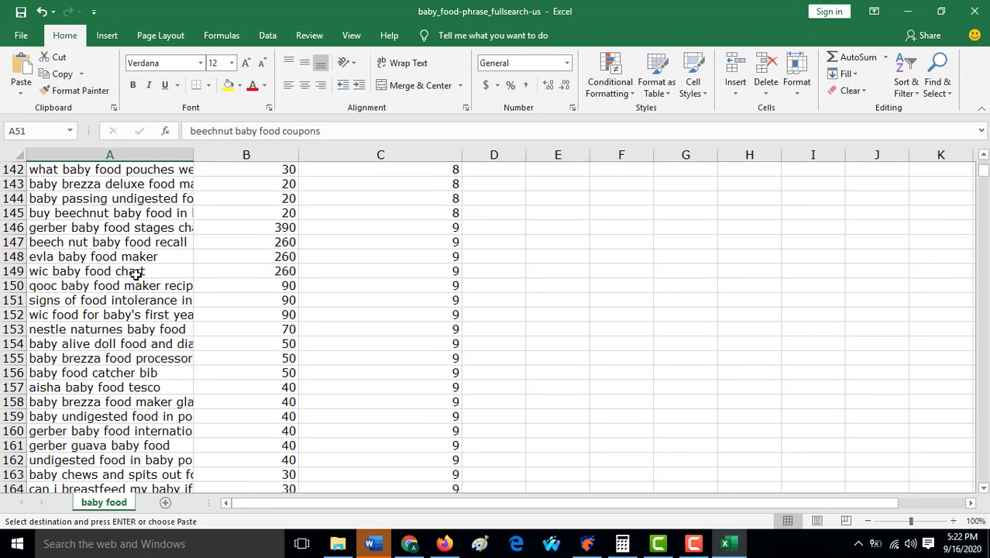
{"action": "left_click", "coordinate": [103, 258]}
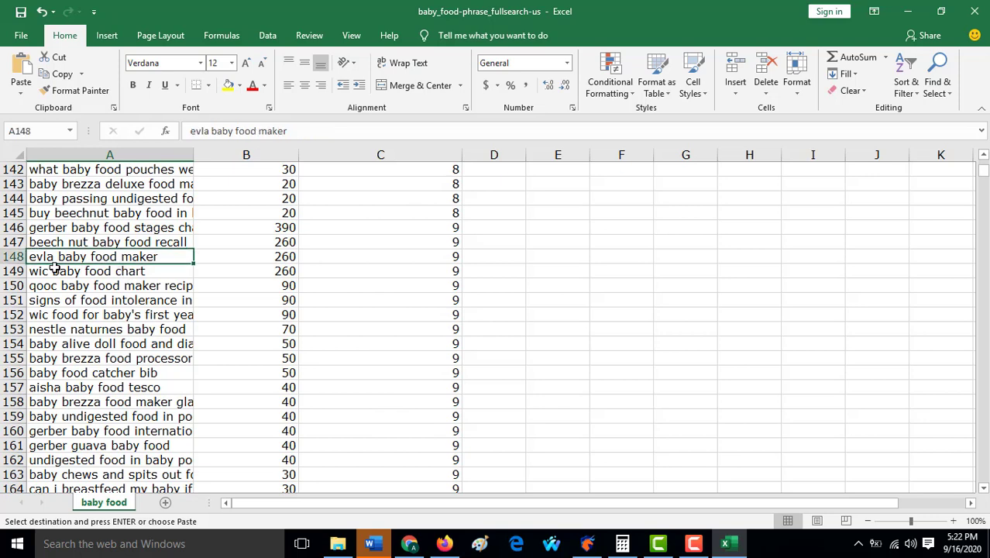
{"action": "right_click", "coordinate": [71, 257]}
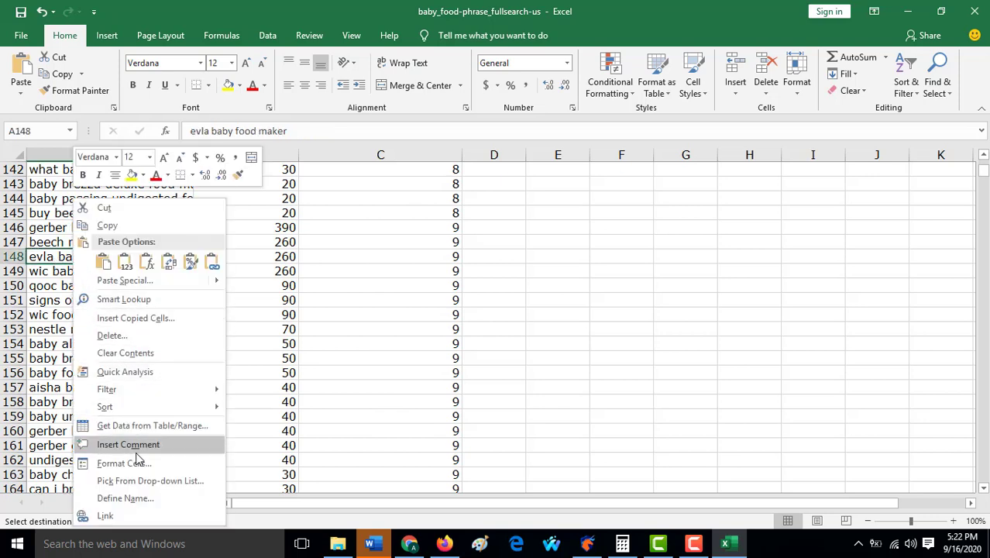
{"action": "left_click", "coordinate": [108, 225]}
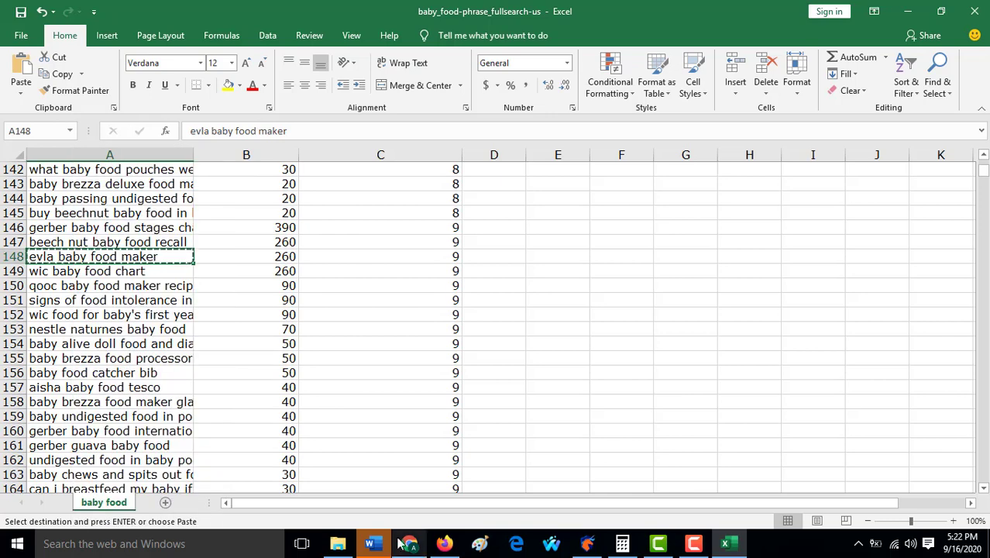
Switch to Chrome, replace the Google query with the copied "evla baby food maker", run the search and review the listed sites.
{"action": "left_click", "coordinate": [409, 544]}
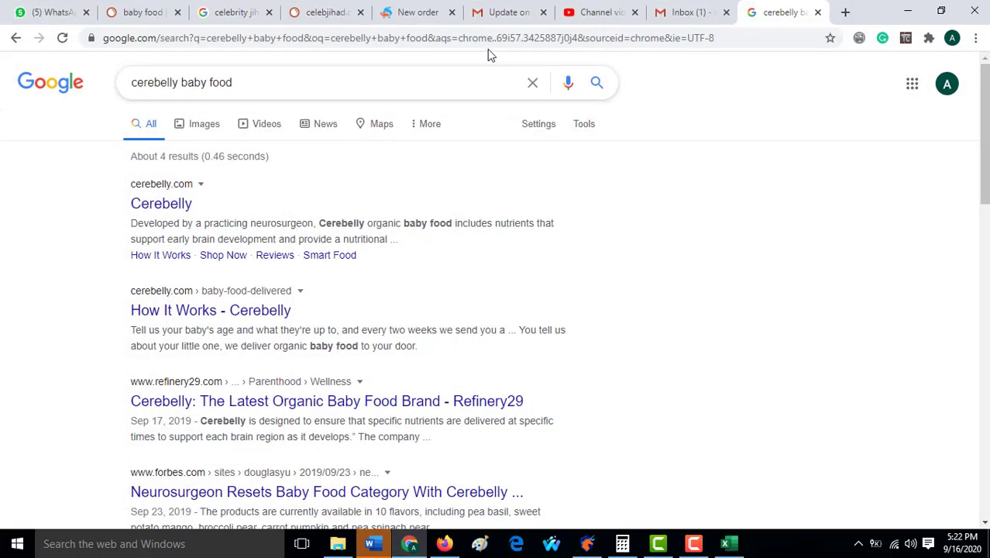
{"action": "left_click_drag", "start_coordinate": [428, 84], "coordinate": [60, 100]}
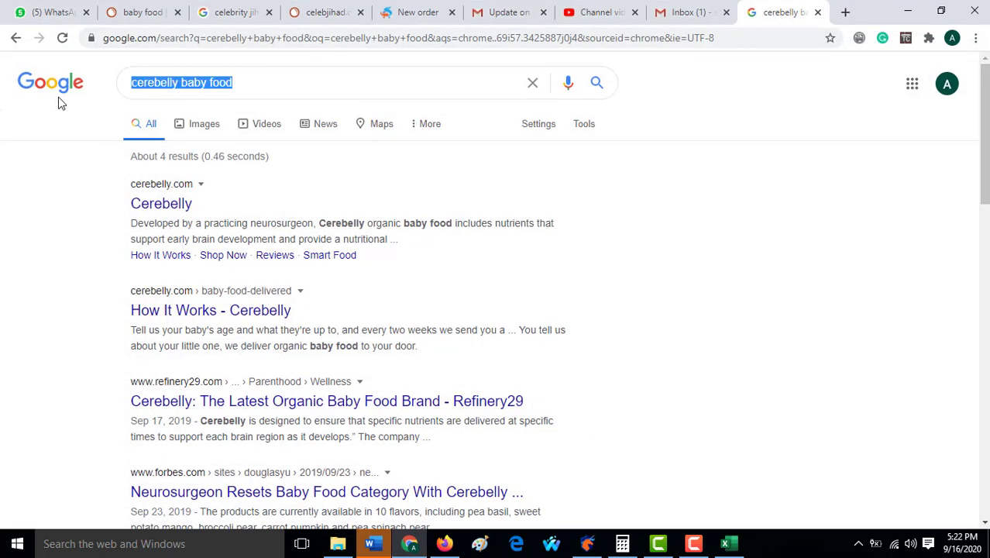
{"action": "right_click", "coordinate": [181, 83]}
{"action": "left_click", "coordinate": [248, 147]}
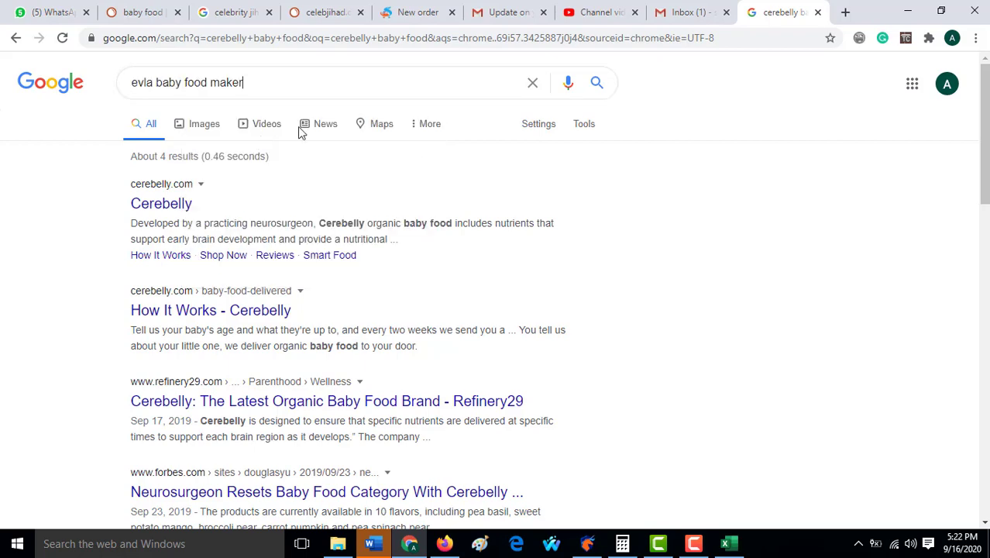
{"action": "left_click", "coordinate": [604, 87]}
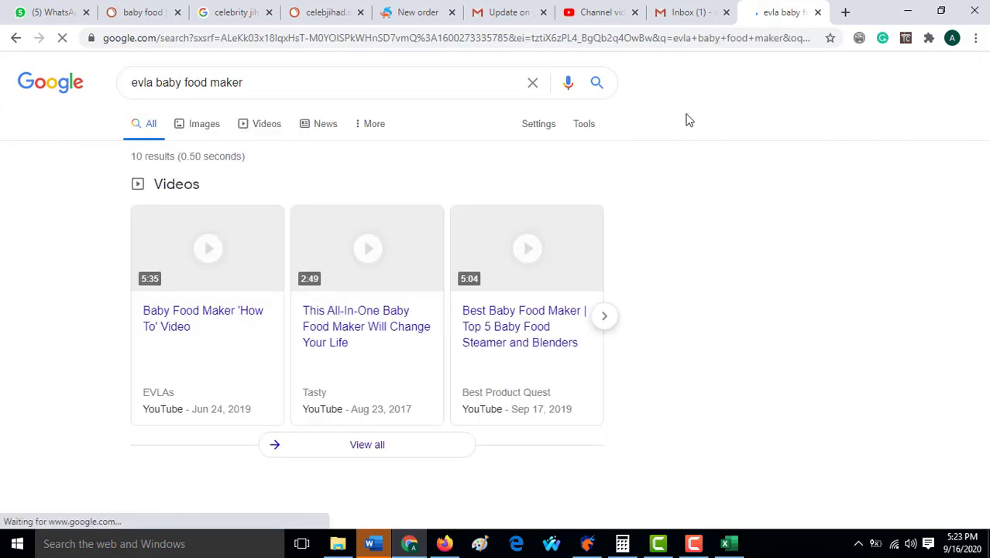
{"action": "scroll", "coordinate": [13, 281], "scroll_direction": "down", "scroll_amount": 5}
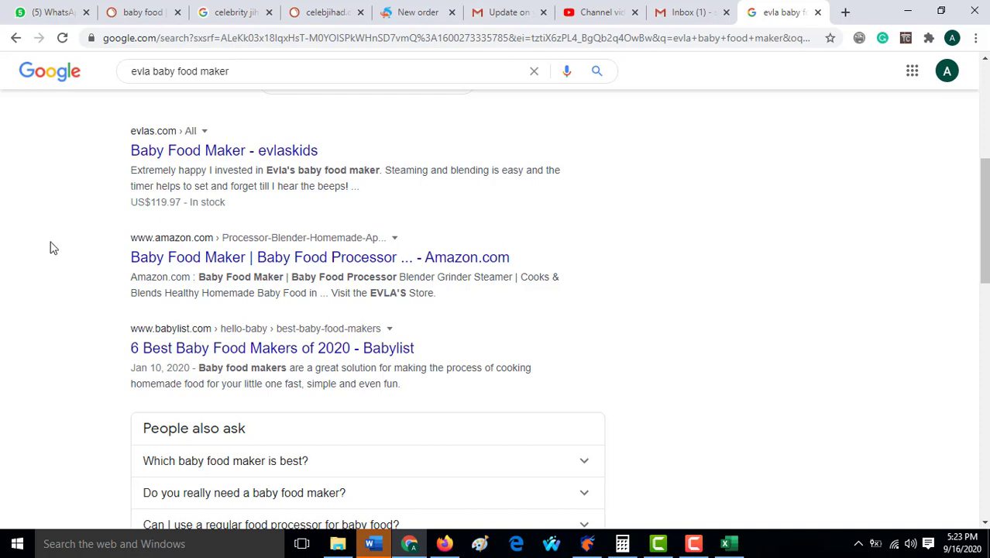
Switch back to Excel and select the higher-volume keywords "gerber baby food recall" in A204 and "what foods cause colic in breastfed babies" in A217.
{"action": "left_click", "coordinate": [726, 544]}
{"action": "scroll", "coordinate": [293, 384], "scroll_direction": "down", "scroll_amount": 14}
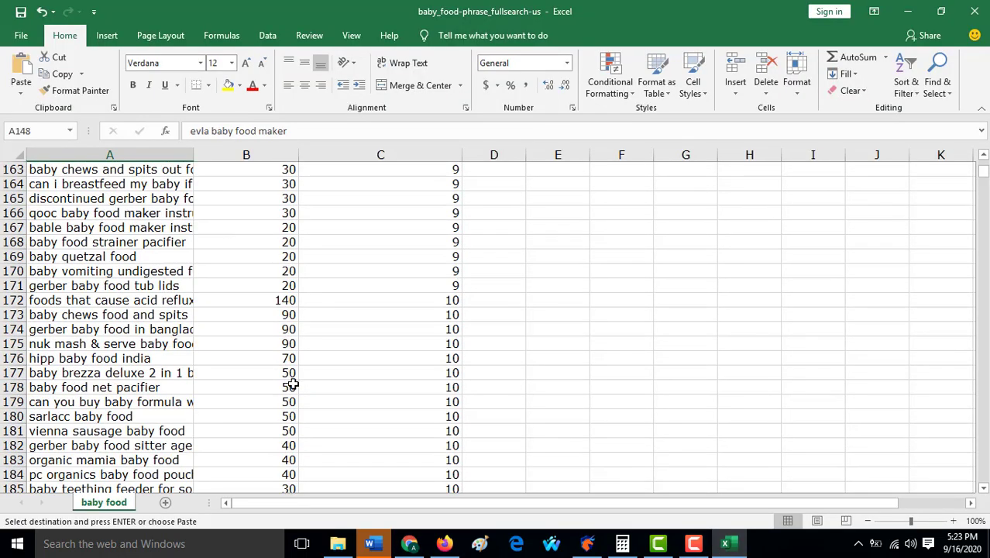
{"action": "scroll", "coordinate": [293, 384], "scroll_direction": "down", "scroll_amount": 7}
{"action": "scroll", "coordinate": [292, 387], "scroll_direction": "up", "scroll_amount": 3}
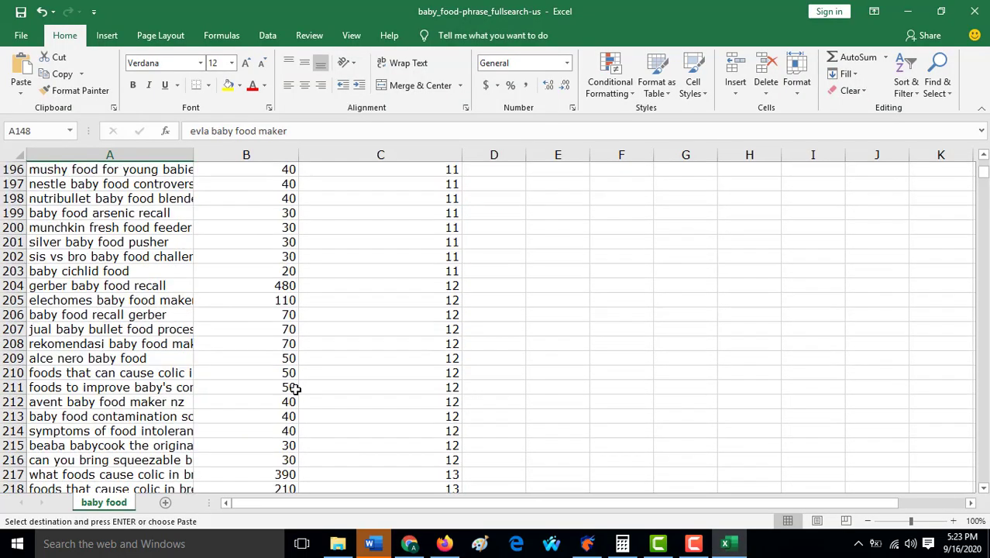
{"action": "left_click", "coordinate": [268, 284]}
{"action": "left_click", "coordinate": [144, 289]}
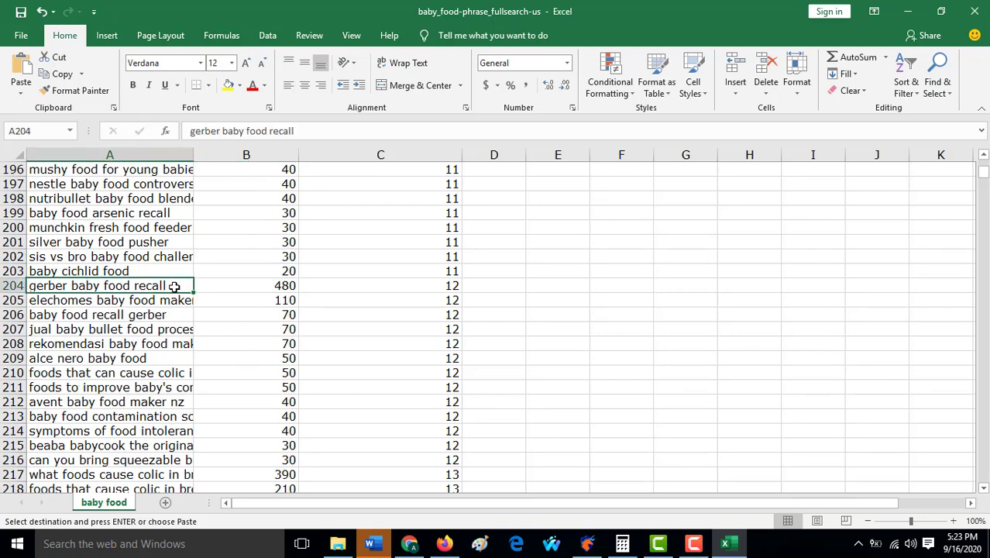
{"action": "scroll", "coordinate": [176, 294], "scroll_direction": "down", "scroll_amount": 5}
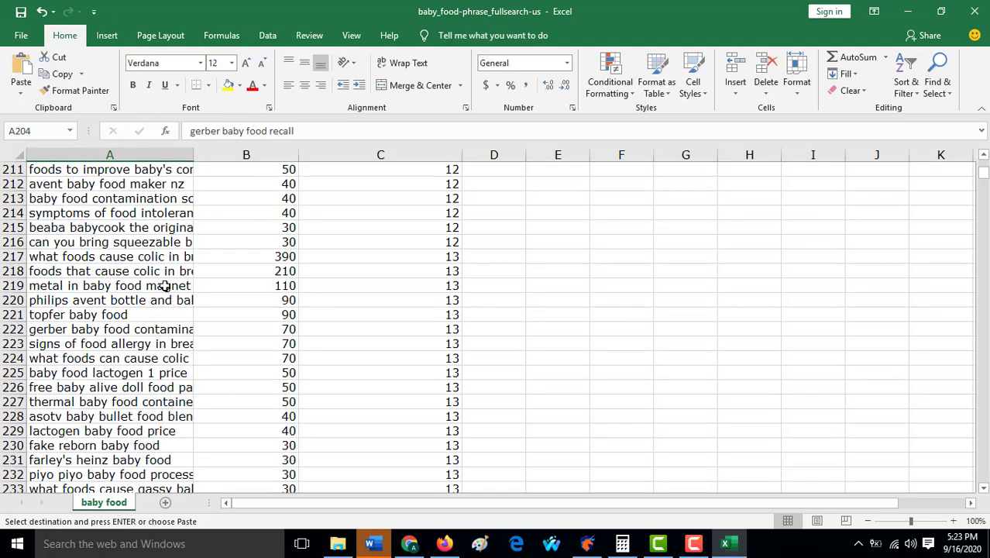
{"action": "left_click", "coordinate": [139, 258]}
Continue down the keyword list and widen column A so the longer keywords fit.
{"action": "scroll", "coordinate": [154, 309], "scroll_direction": "down", "scroll_amount": 8}
{"action": "scroll", "coordinate": [154, 310], "scroll_direction": "down", "scroll_amount": 19}
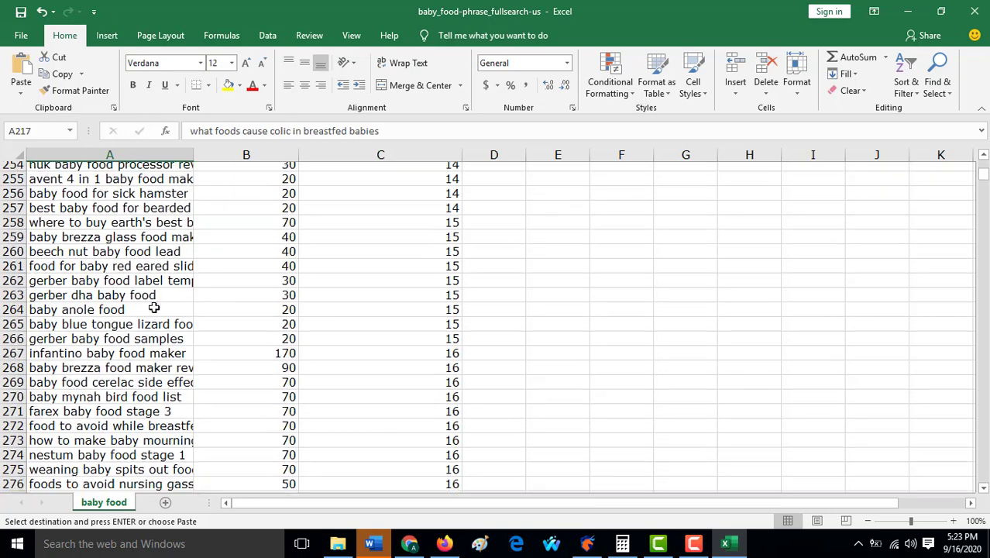
{"action": "scroll", "coordinate": [139, 309], "scroll_direction": "up", "scroll_amount": 9}
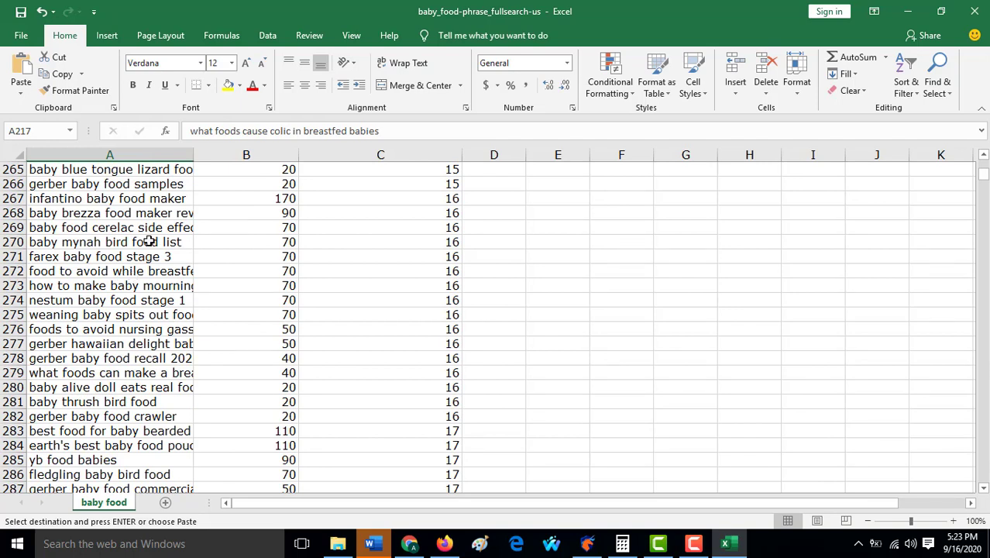
{"action": "scroll", "coordinate": [169, 257], "scroll_direction": "down", "scroll_amount": 5}
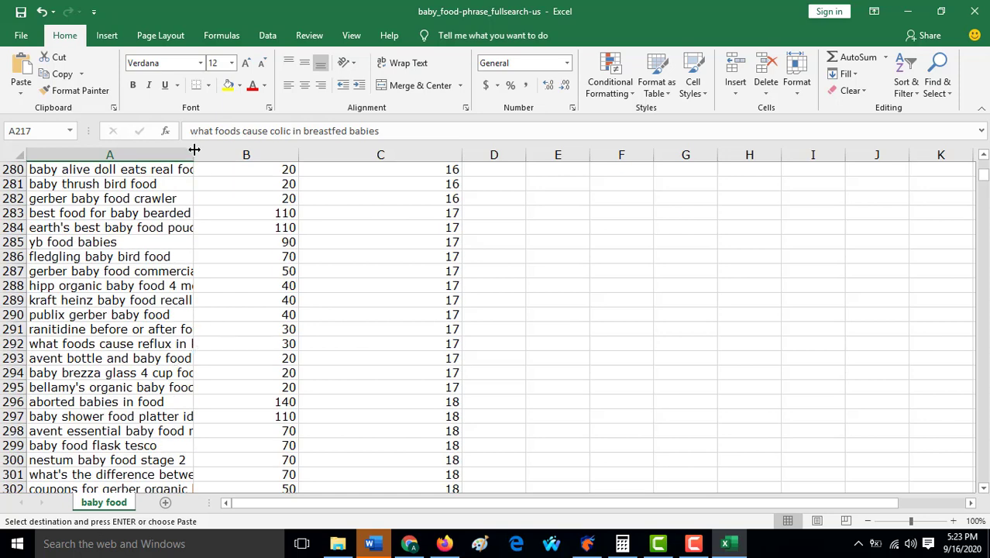
{"action": "left_click_drag", "start_coordinate": [194, 149], "coordinate": [296, 150]}
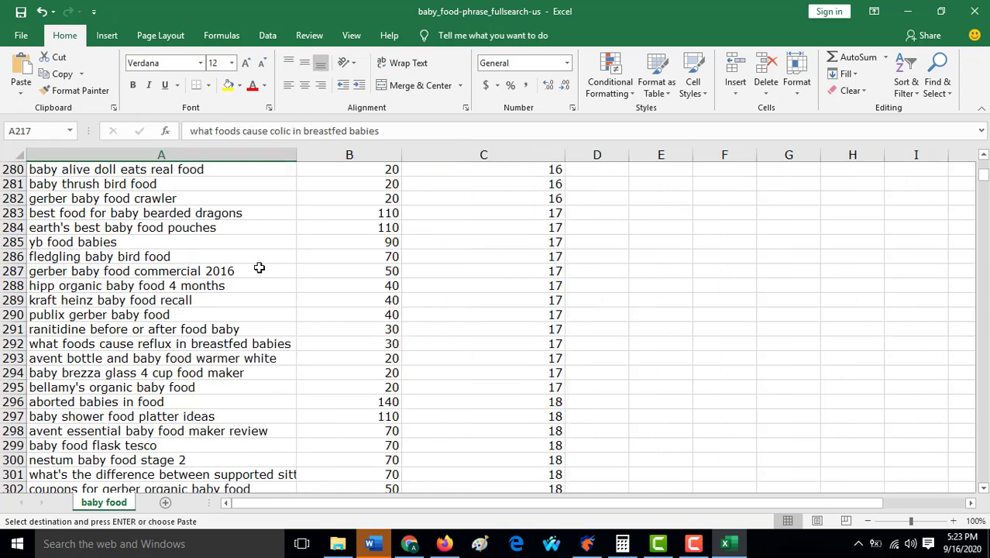
Find the keyword "foods that cause gas in breastfed babies" in cell A328 and copy it.
{"action": "scroll", "coordinate": [411, 390], "scroll_direction": "down", "scroll_amount": 5}
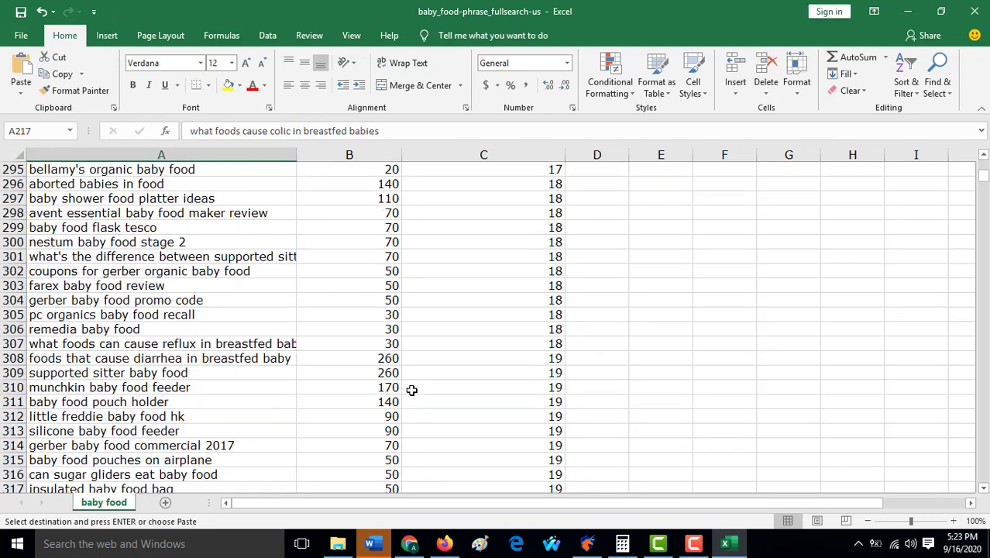
{"action": "scroll", "coordinate": [411, 387], "scroll_direction": "down", "scroll_amount": 13}
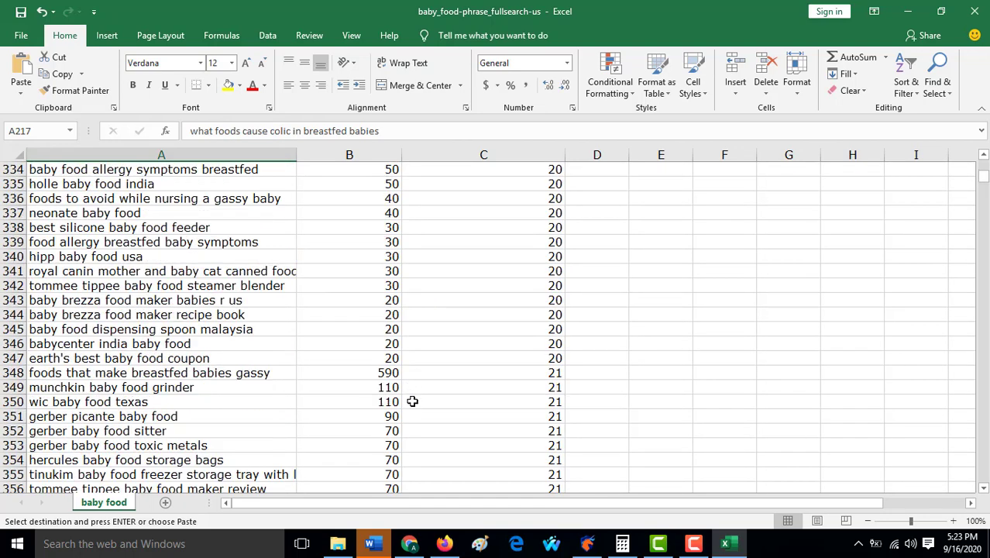
{"action": "scroll", "coordinate": [412, 395], "scroll_direction": "up", "scroll_amount": 3}
{"action": "scroll", "coordinate": [412, 399], "scroll_direction": "up", "scroll_amount": 1}
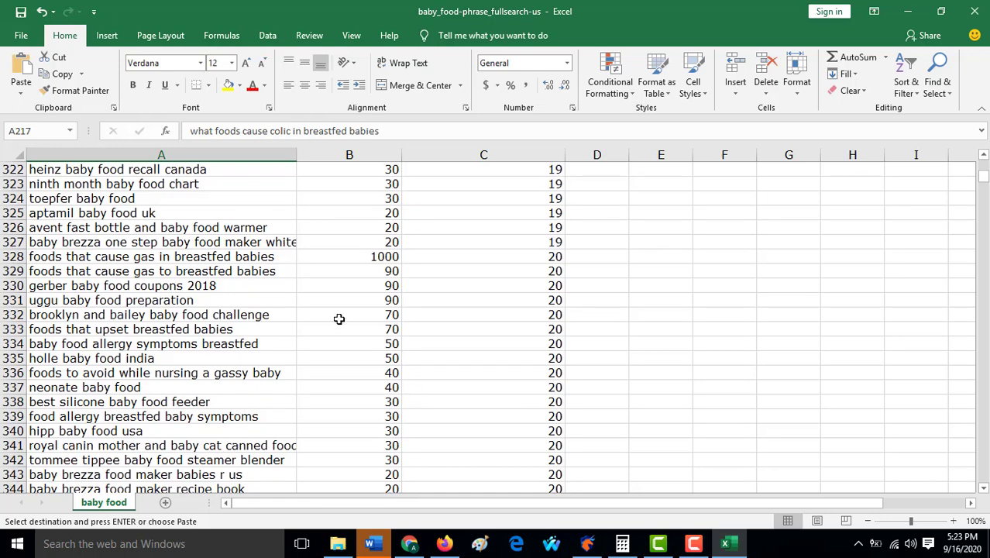
{"action": "left_click", "coordinate": [220, 257]}
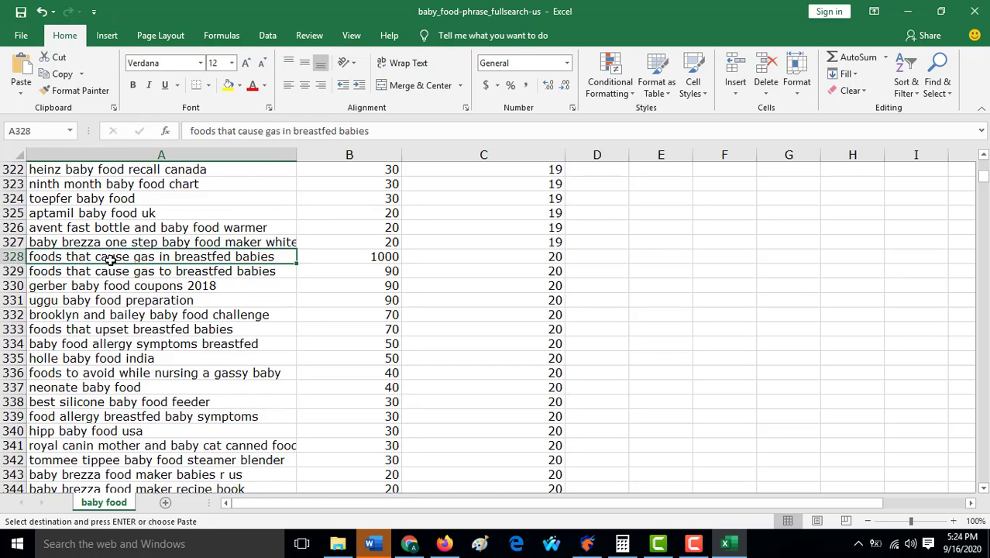
{"action": "right_click", "coordinate": [123, 255]}
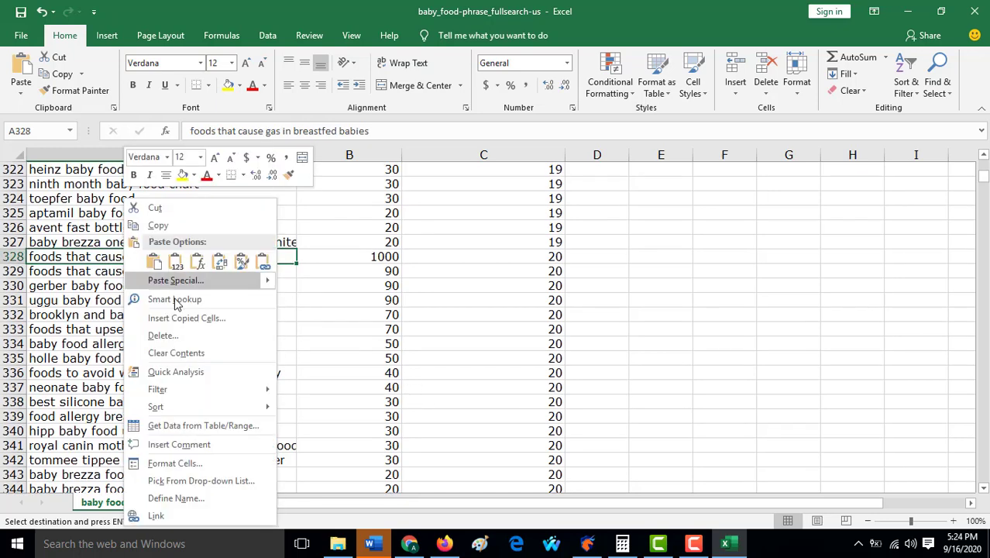
{"action": "left_click", "coordinate": [157, 225]}
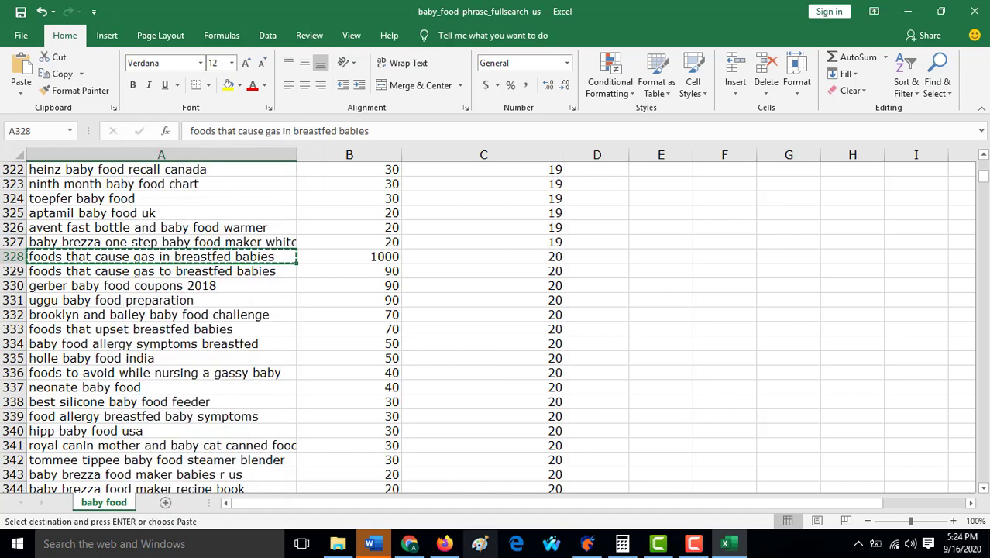
Switch to Chrome and search Google for the copied keyword "foods that cause gas in breastfed babies" in place of the previous query.
{"action": "left_click", "coordinate": [404, 544]}
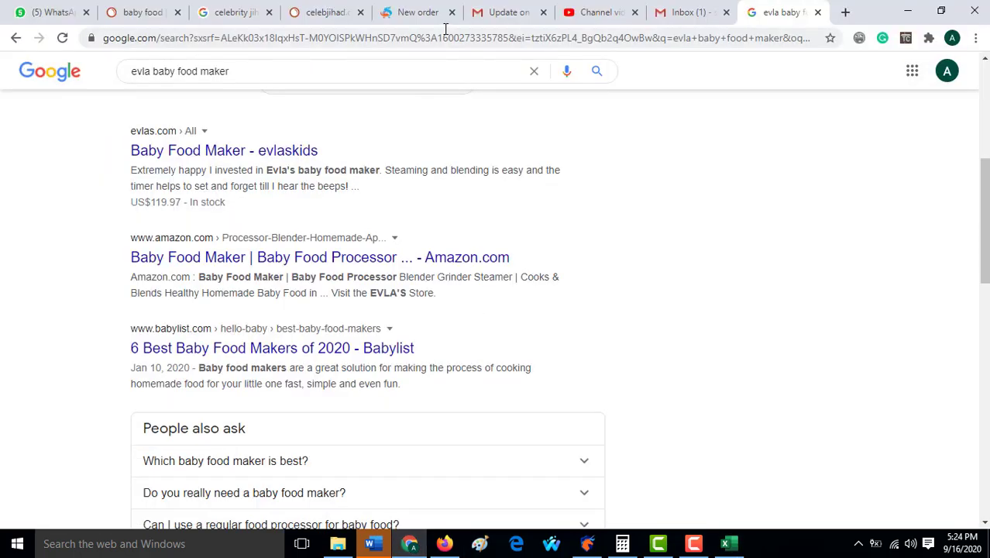
{"action": "triple_click", "coordinate": [209, 71]}
{"action": "right_click", "coordinate": [191, 75]}
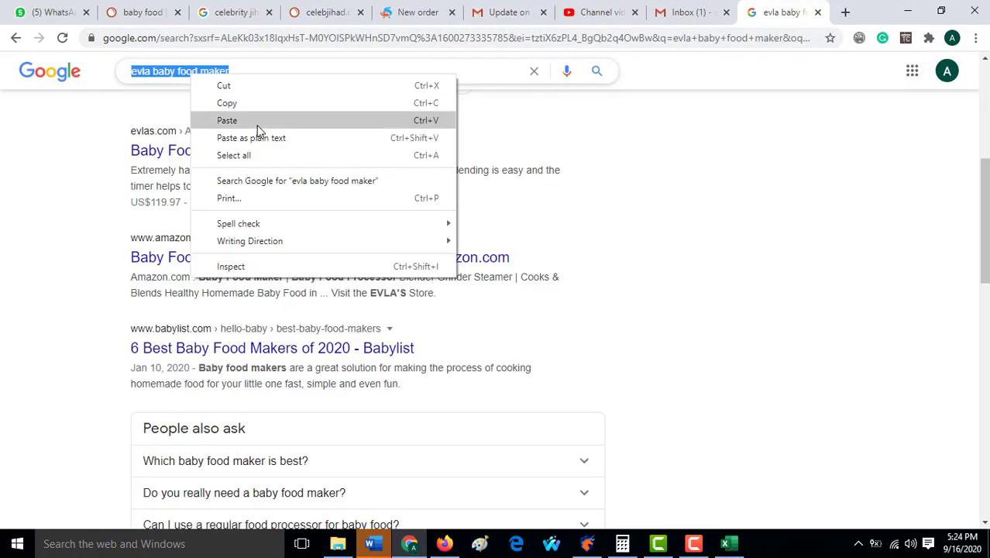
{"action": "left_click", "coordinate": [227, 120]}
{"action": "left_click", "coordinate": [596, 71]}
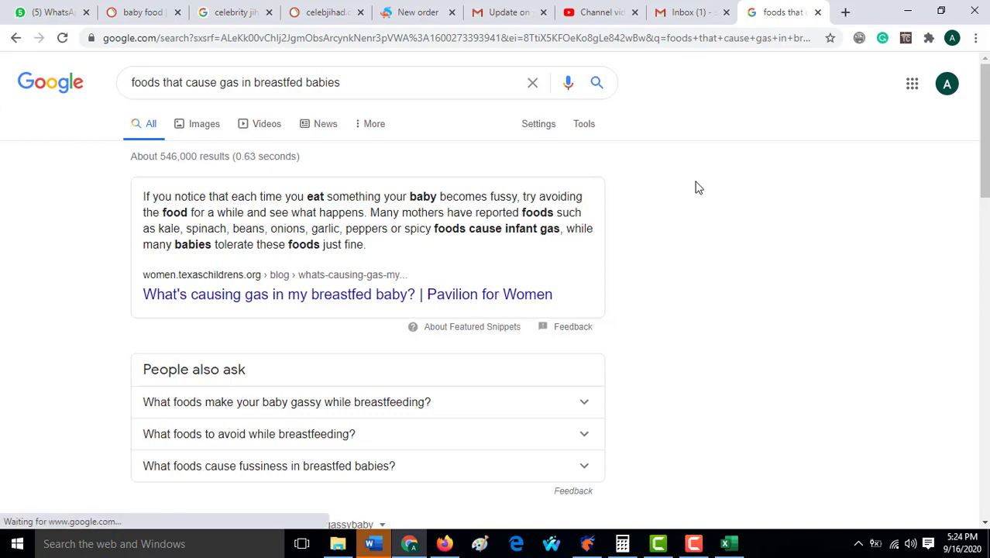
Examine the sites and related searches on the Google results page for the gas keyword, and return to the Excel workbook.
{"action": "scroll", "coordinate": [697, 184], "scroll_direction": "down", "scroll_amount": 5}
{"action": "scroll", "coordinate": [696, 188], "scroll_direction": "down", "scroll_amount": 5}
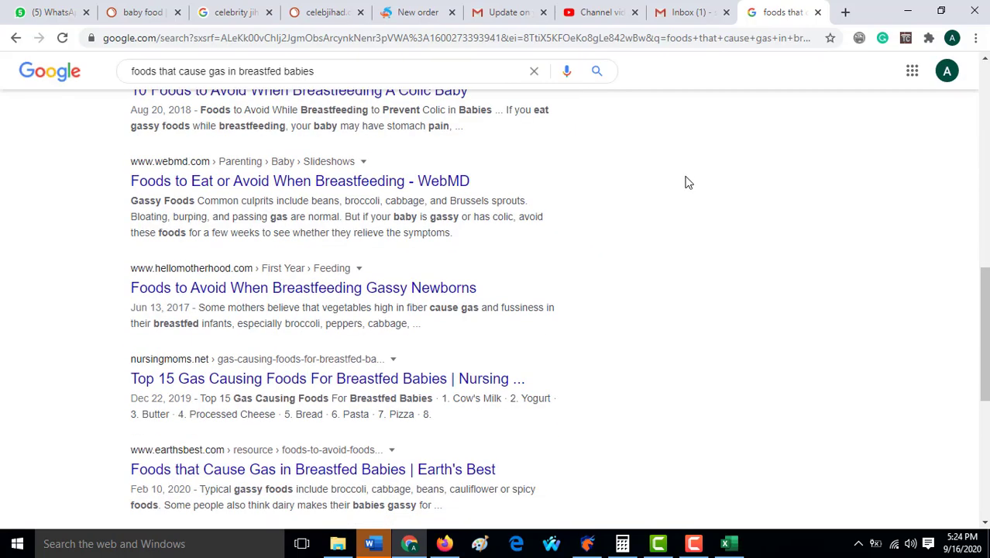
{"action": "scroll", "coordinate": [686, 185], "scroll_direction": "down", "scroll_amount": 5}
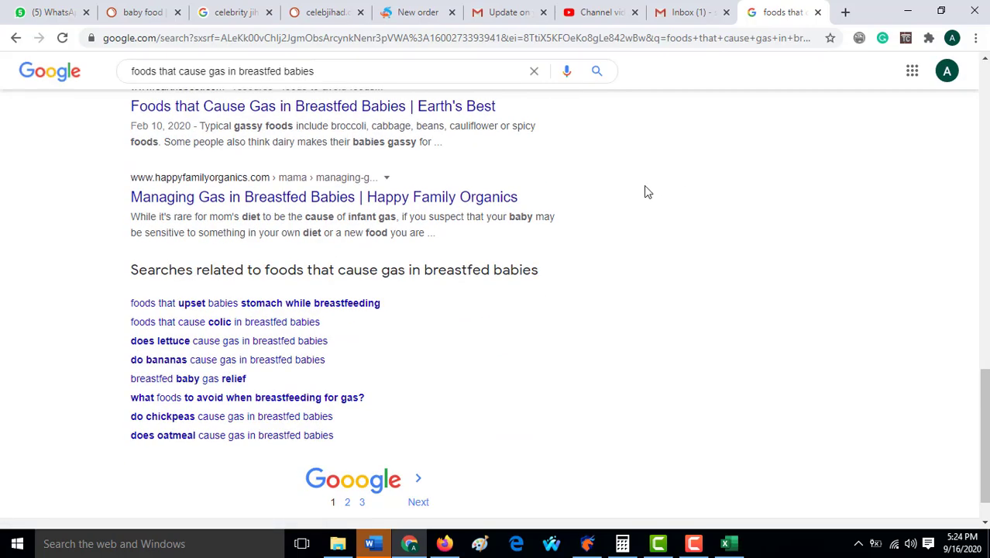
{"action": "scroll", "coordinate": [645, 189], "scroll_direction": "up", "scroll_amount": 5}
{"action": "left_click", "coordinate": [728, 543]}
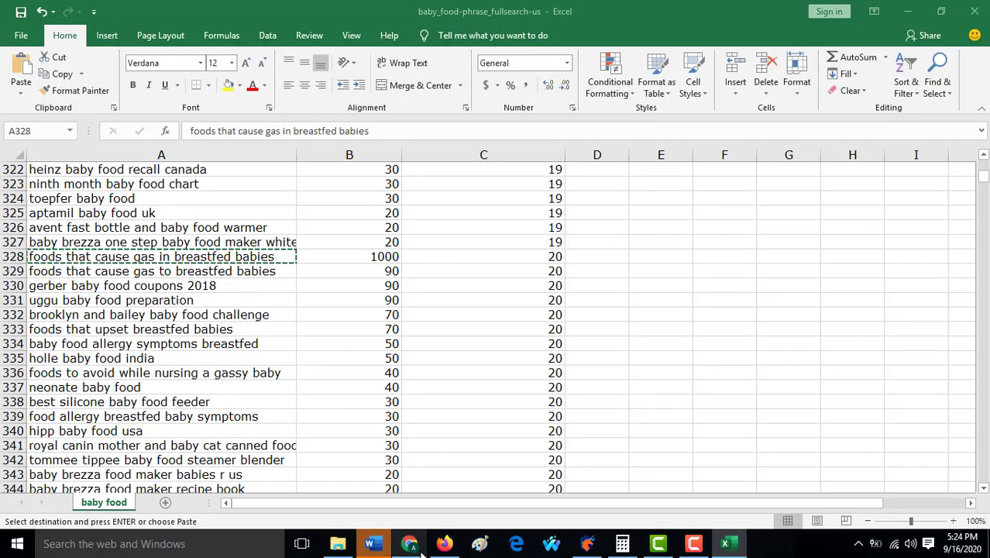
Switch to the SEMrush Keyword Magic Tool tab in Chrome and review the "baby food" keywords' volume, difficulty and results columns.
{"action": "left_click", "coordinate": [410, 543]}
{"action": "left_click", "coordinate": [142, 12]}
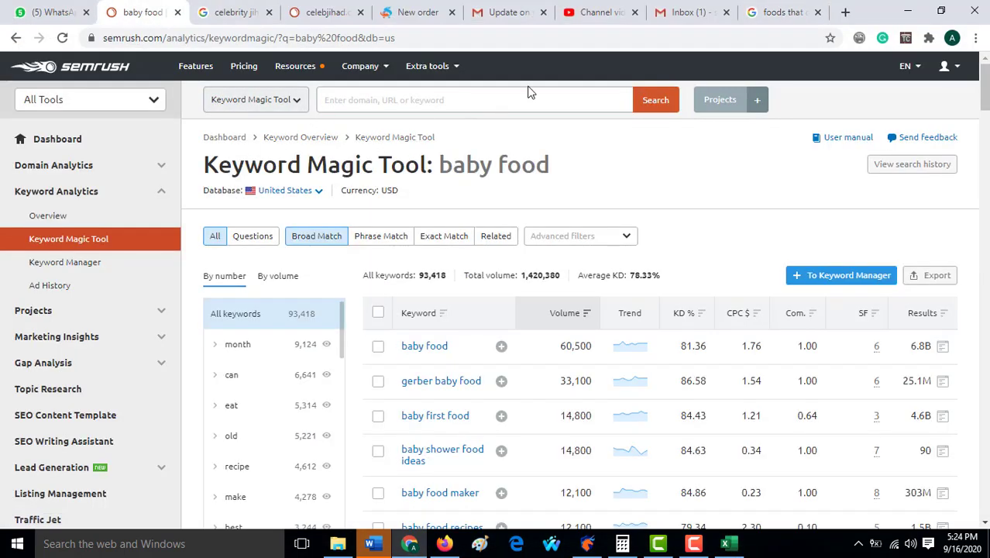
{"action": "left_click", "coordinate": [465, 99]}
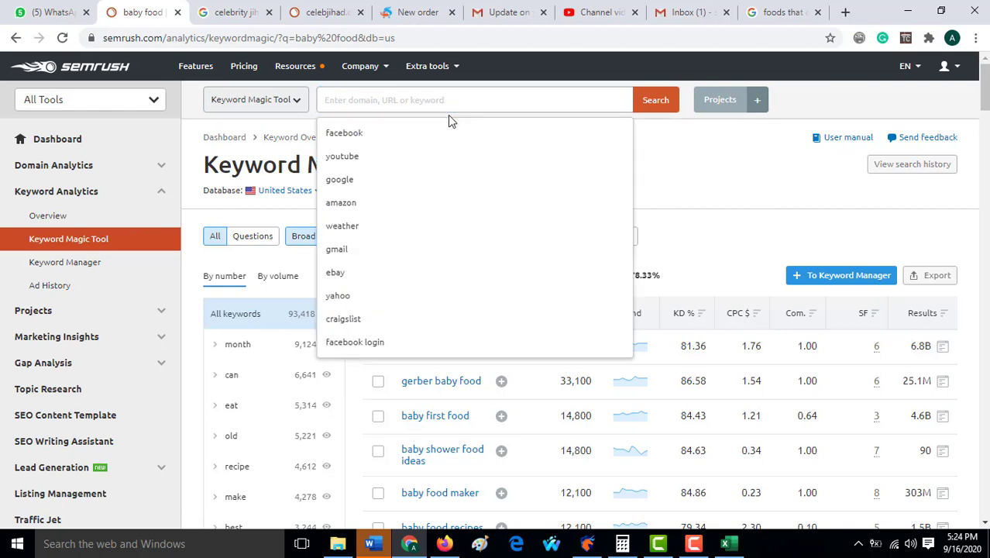
{"action": "left_click", "coordinate": [586, 159]}
{"action": "scroll", "coordinate": [790, 271], "scroll_direction": "down", "scroll_amount": 5}
{"action": "scroll", "coordinate": [791, 271], "scroll_direction": "down", "scroll_amount": 4}
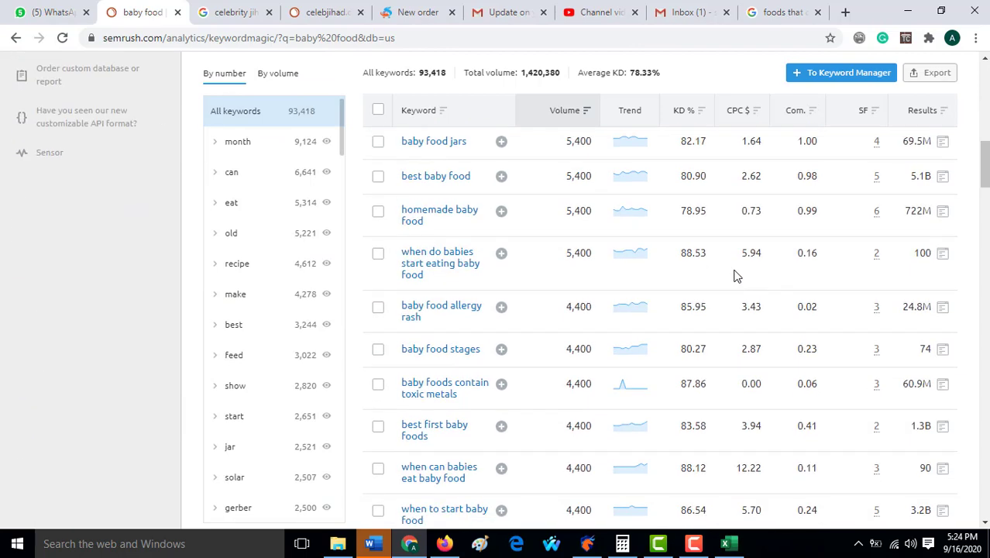
Compare the search volume, keyword difficulty and competition of the highest-volume "baby food" keywords in the Keyword Magic Tool.
{"action": "scroll", "coordinate": [720, 264], "scroll_direction": "up", "scroll_amount": 5}
{"action": "scroll", "coordinate": [708, 252], "scroll_direction": "up", "scroll_amount": 4}
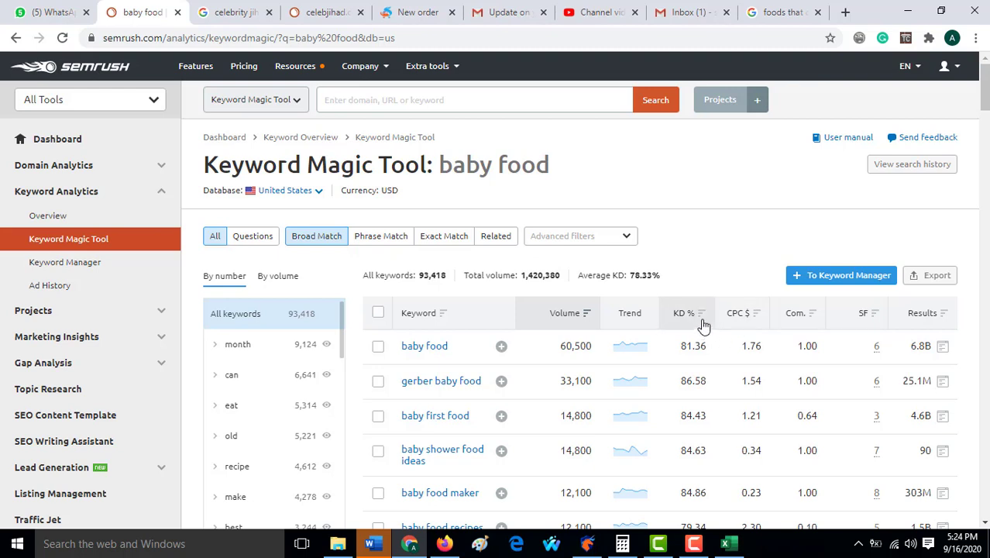
{"action": "scroll", "coordinate": [704, 321], "scroll_direction": "down", "scroll_amount": 4}
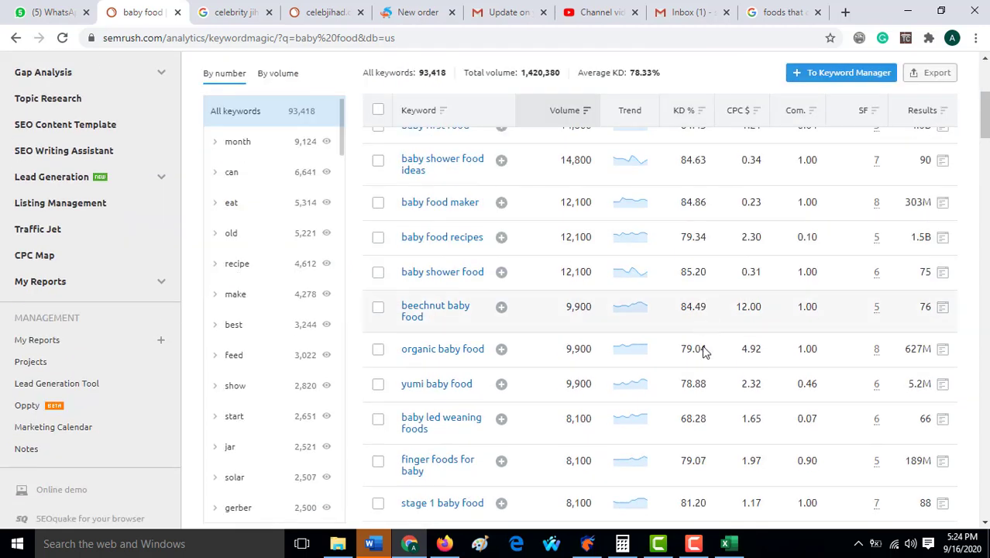
{"action": "scroll", "coordinate": [702, 349], "scroll_direction": "up", "scroll_amount": 4}
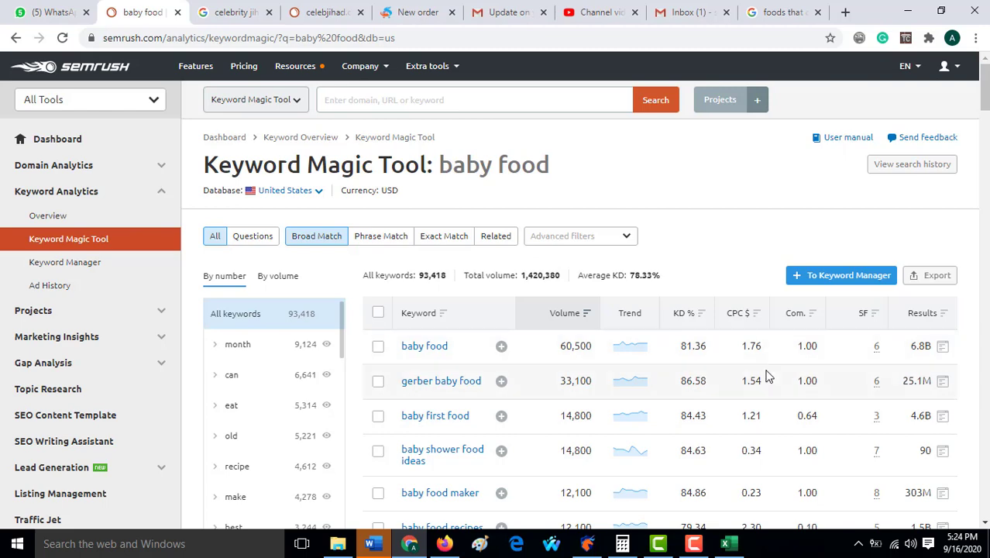
{"action": "scroll", "coordinate": [493, 347], "scroll_direction": "down", "scroll_amount": 12}
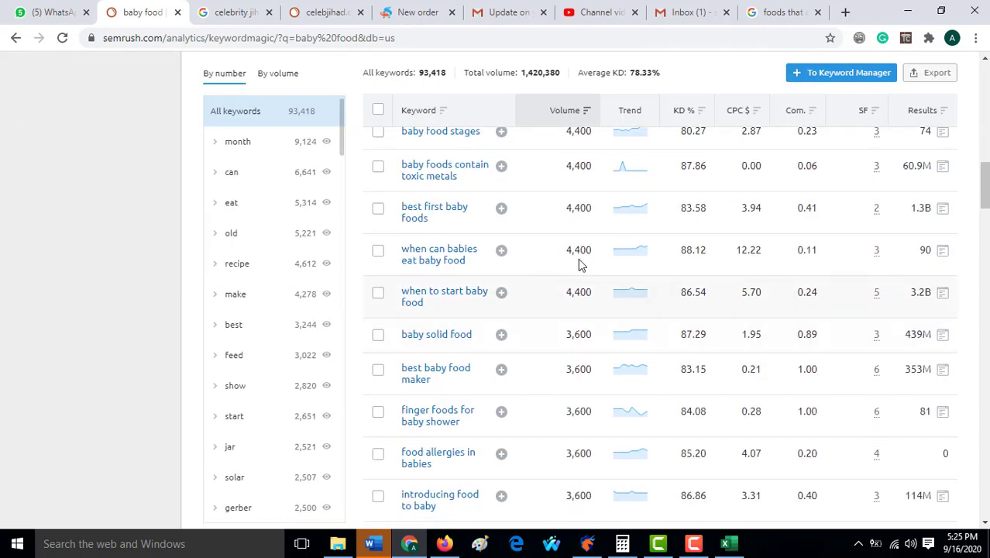
{"action": "scroll", "coordinate": [577, 264], "scroll_direction": "up", "scroll_amount": 4}
{"action": "scroll", "coordinate": [573, 271], "scroll_direction": "up", "scroll_amount": 8}
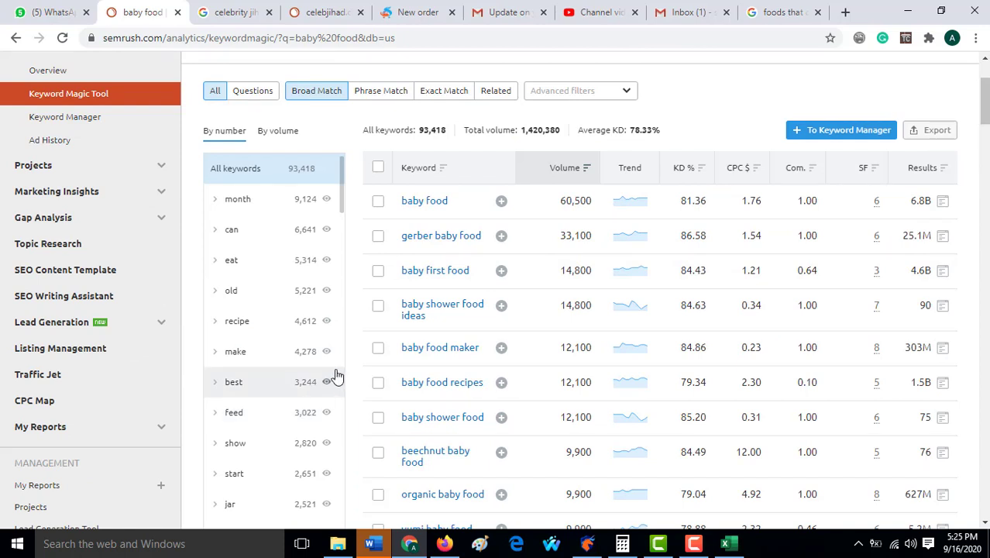
{"action": "scroll", "coordinate": [651, 382], "scroll_direction": "up", "scroll_amount": 2}
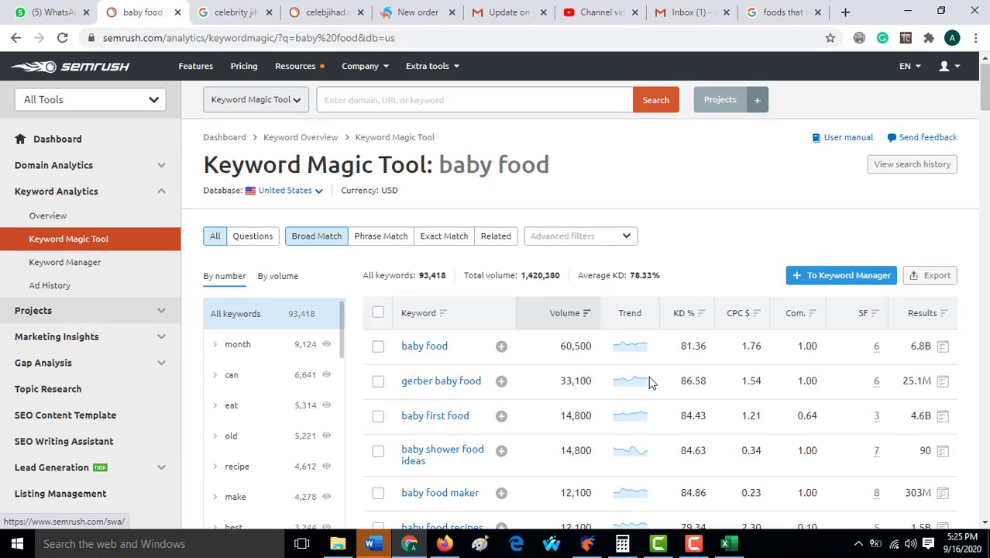
Close the "celebrity jihad" Google results and celebjihad.com Domain Overview tabs, and return to the baby food Keyword Magic Tool tab.
{"action": "left_click", "coordinate": [226, 12]}
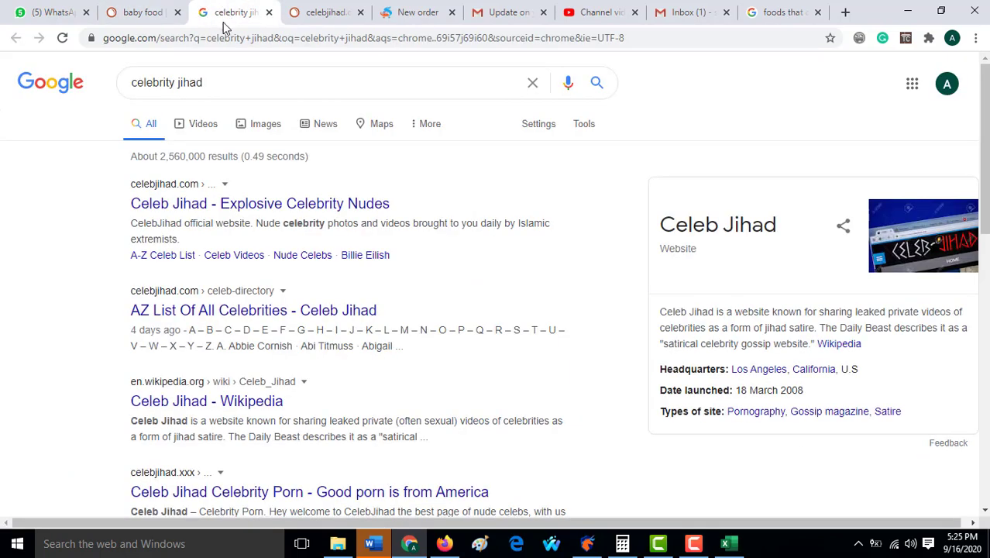
{"action": "scroll", "coordinate": [279, 154], "scroll_direction": "down", "scroll_amount": 8}
{"action": "left_click", "coordinate": [269, 12]}
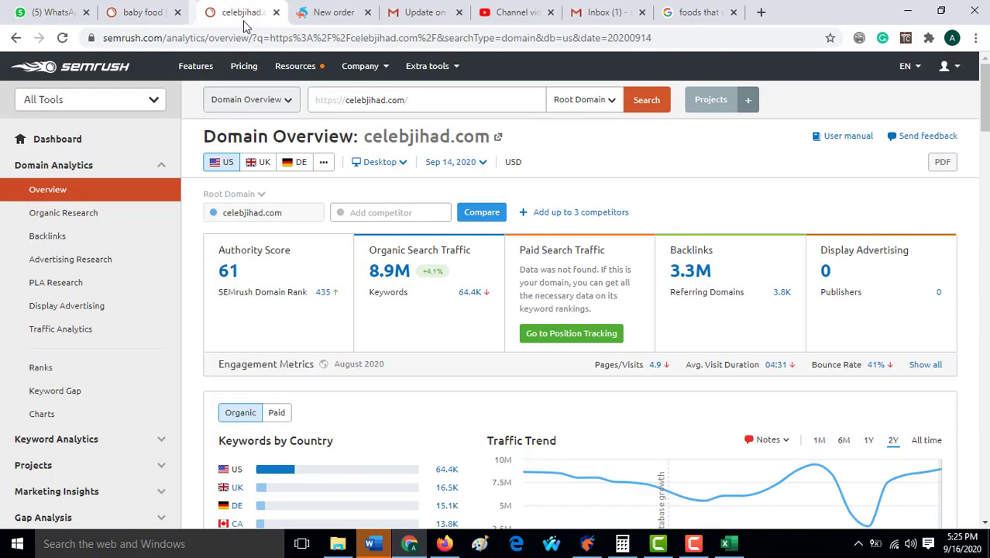
{"action": "left_click", "coordinate": [269, 11]}
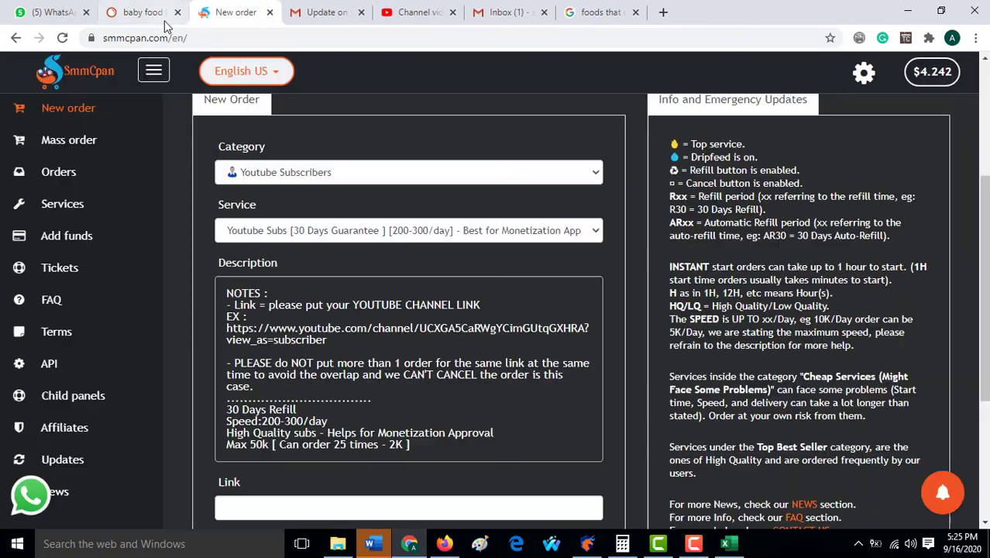
{"action": "left_click", "coordinate": [164, 15]}
Examine the difficulty, CPC and results columns for the baby food keywords with volumes from 14,800 to 2,400.
{"action": "scroll", "coordinate": [608, 228], "scroll_direction": "down", "scroll_amount": 4}
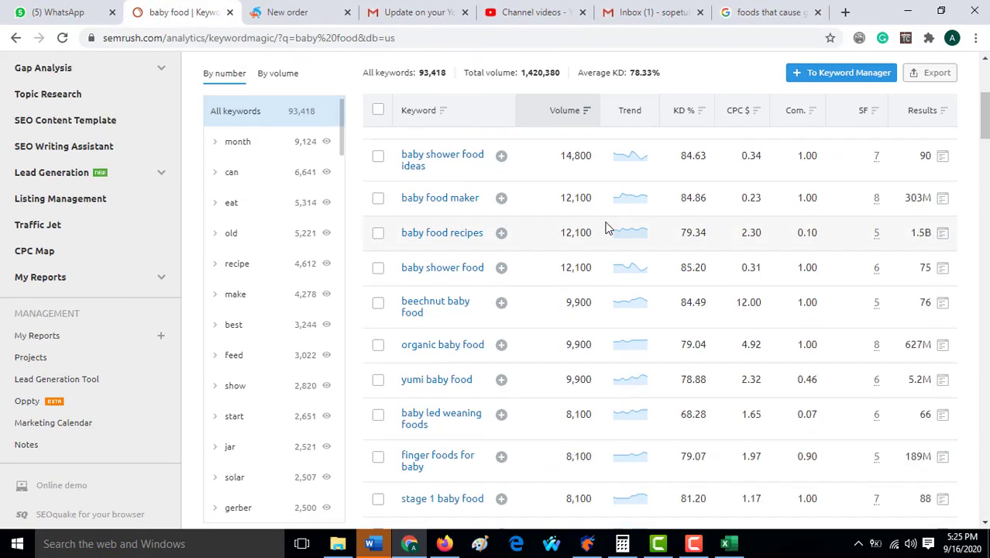
{"action": "scroll", "coordinate": [608, 229], "scroll_direction": "down", "scroll_amount": 10}
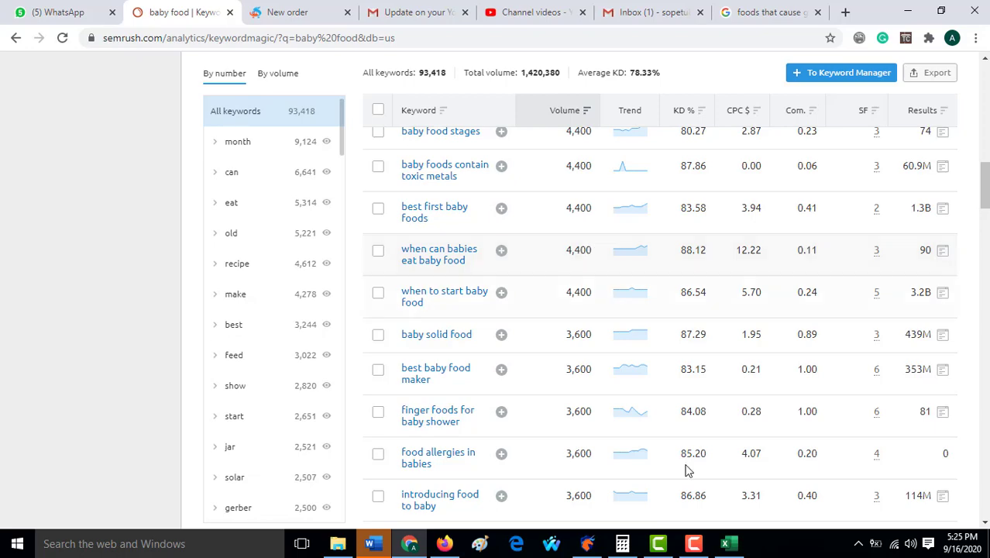
{"action": "scroll", "coordinate": [678, 511], "scroll_direction": "down", "scroll_amount": 3}
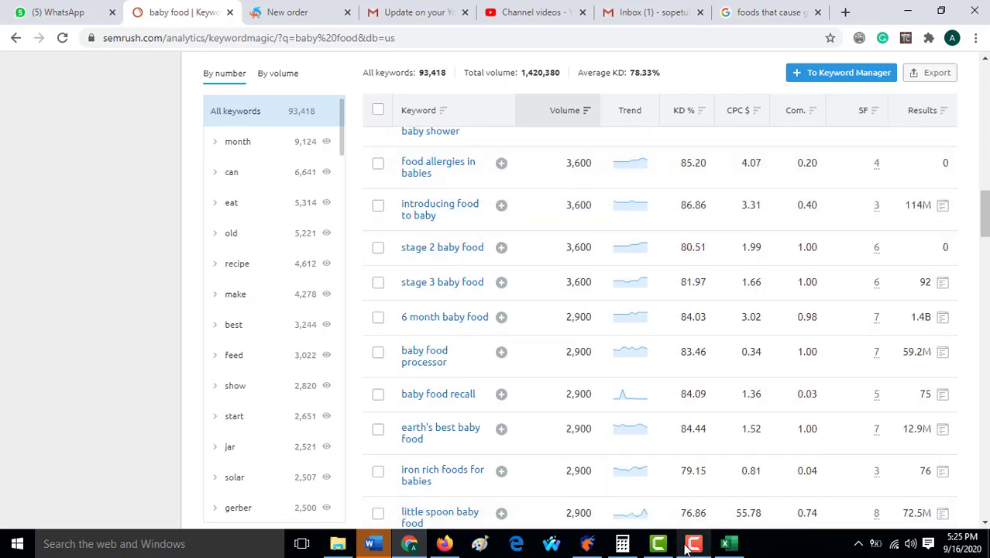
{"action": "left_click", "coordinate": [687, 548]}
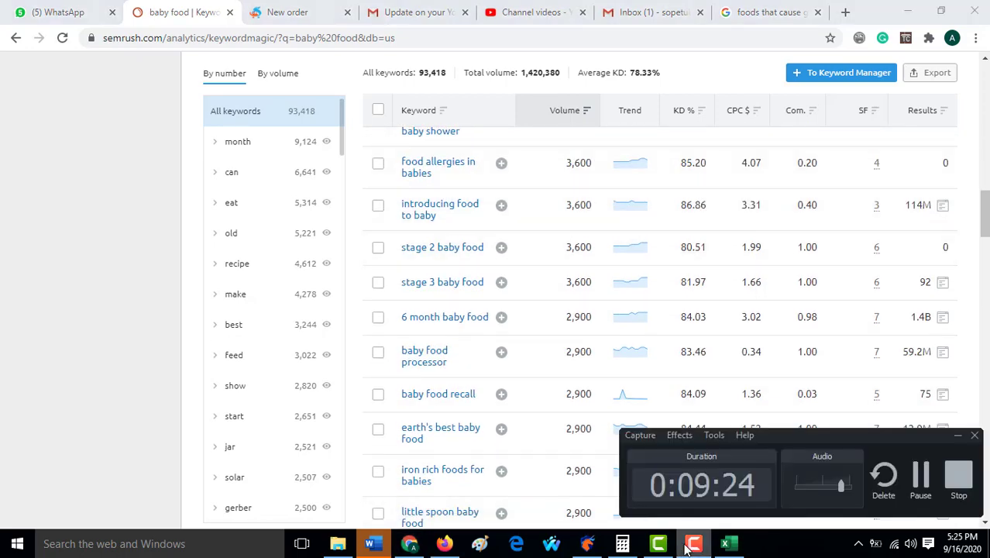
{"action": "scroll", "coordinate": [541, 360], "scroll_direction": "down", "scroll_amount": 4}
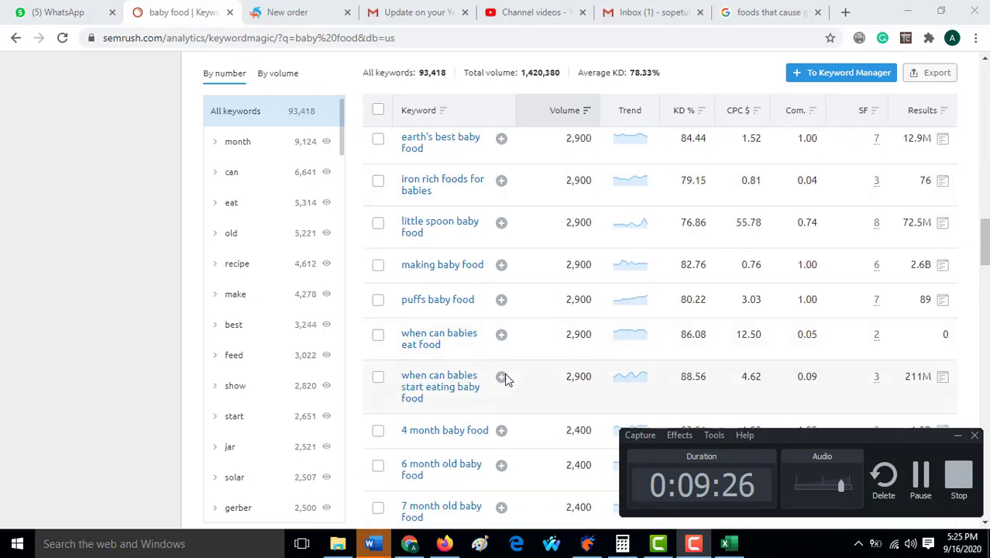
{"action": "scroll", "coordinate": [504, 377], "scroll_direction": "up", "scroll_amount": 6}
{"action": "left_click", "coordinate": [69, 13]}
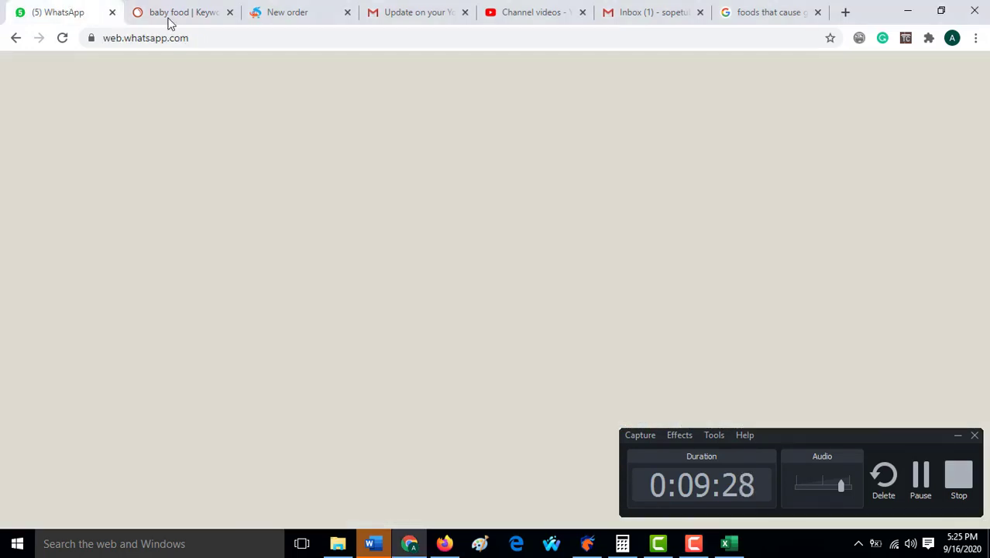
{"action": "left_click", "coordinate": [168, 23]}
{"action": "scroll", "coordinate": [630, 353], "scroll_direction": "up", "scroll_amount": 2}
{"action": "scroll", "coordinate": [629, 352], "scroll_direction": "up", "scroll_amount": 2}
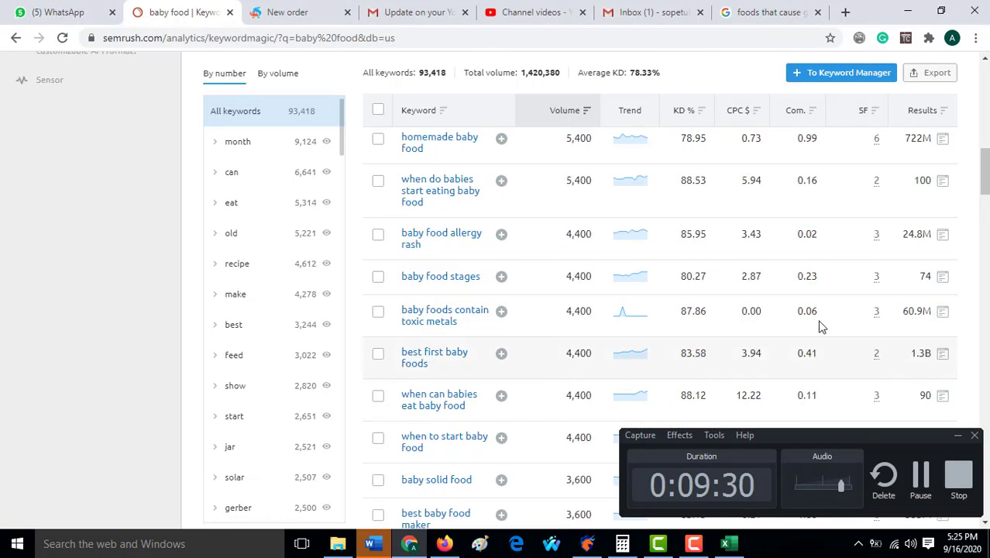
{"action": "left_click", "coordinate": [957, 435]}
{"action": "scroll", "coordinate": [598, 432], "scroll_direction": "down", "scroll_amount": 5}
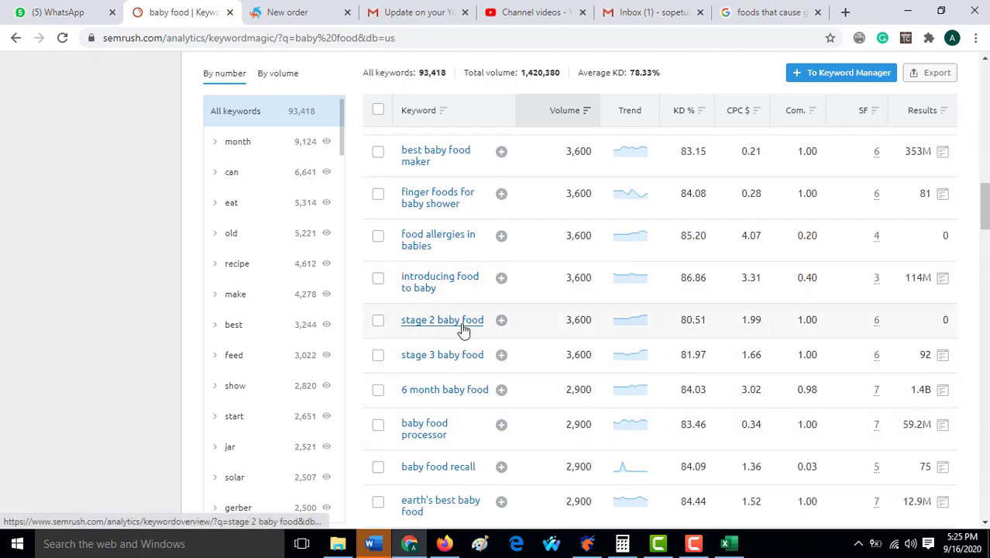
{"action": "left_click", "coordinate": [501, 319]}
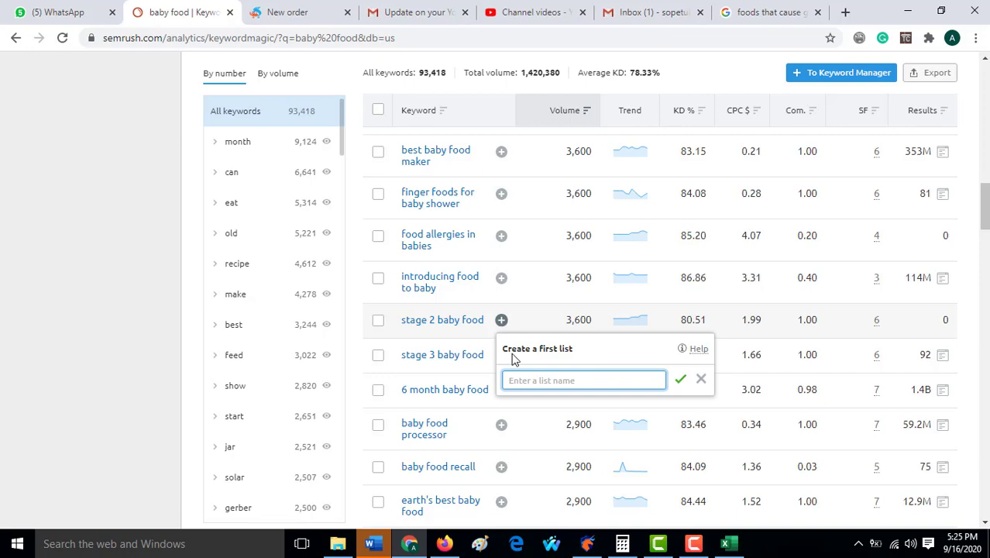
Find the keyword "when can babies eat baby food" in the table and search Google for it in a new tab.
{"action": "scroll", "coordinate": [810, 333], "scroll_direction": "up", "scroll_amount": 5}
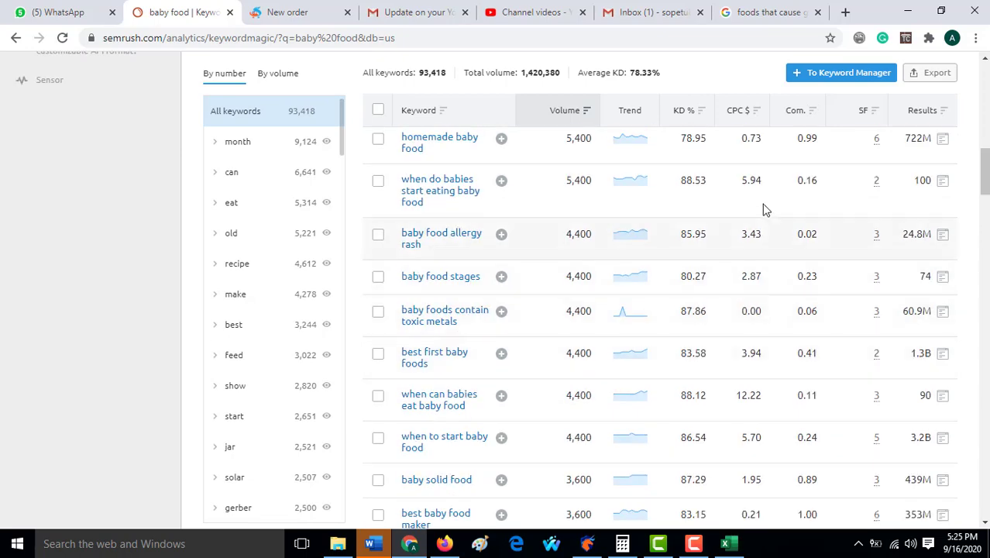
{"action": "scroll", "coordinate": [759, 256], "scroll_direction": "down", "scroll_amount": 4}
{"action": "scroll", "coordinate": [749, 318], "scroll_direction": "up", "scroll_amount": 1}
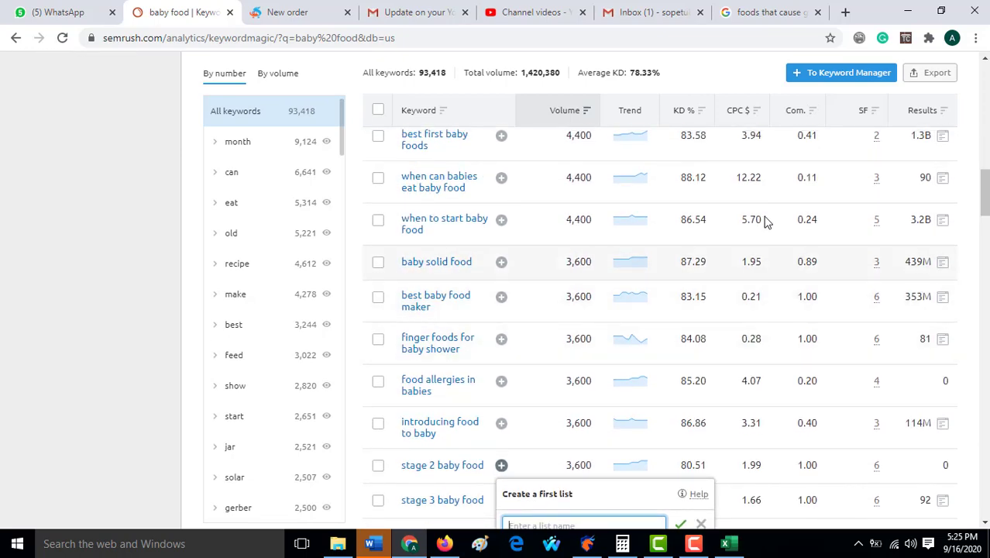
{"action": "scroll", "coordinate": [757, 279], "scroll_direction": "up", "scroll_amount": 1}
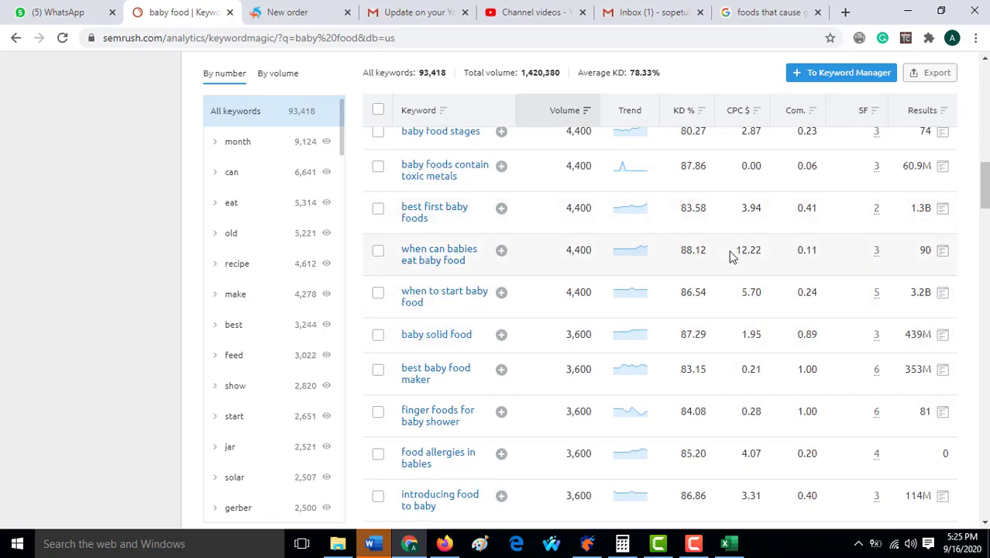
{"action": "right_click", "coordinate": [452, 266]}
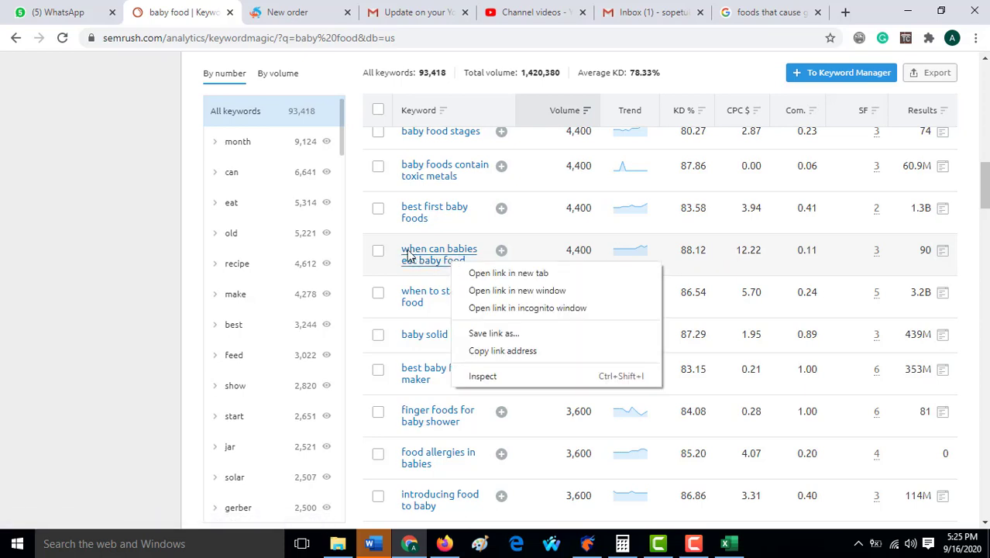
{"action": "left_click_drag", "start_coordinate": [466, 261], "coordinate": [402, 248]}
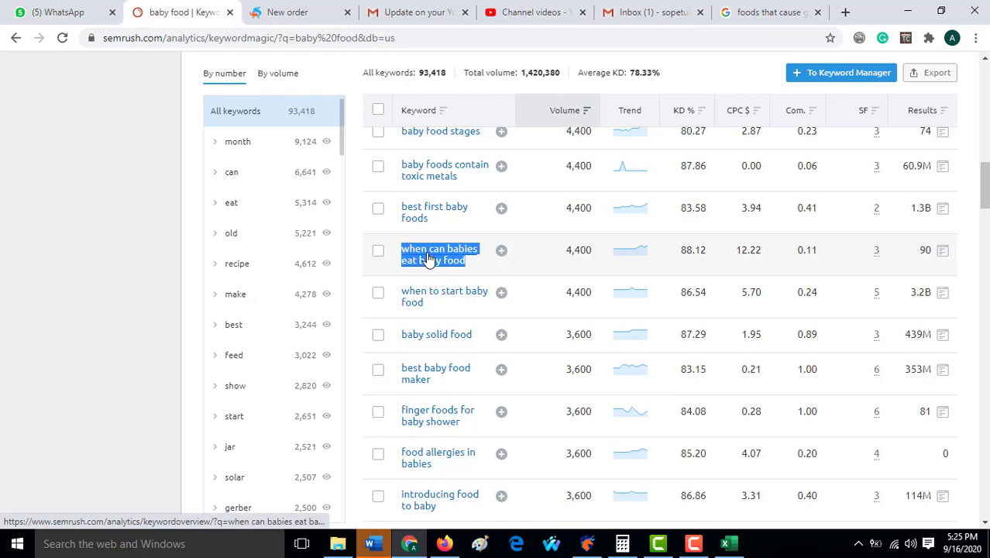
{"action": "right_click", "coordinate": [428, 258]}
{"action": "left_click", "coordinate": [531, 384]}
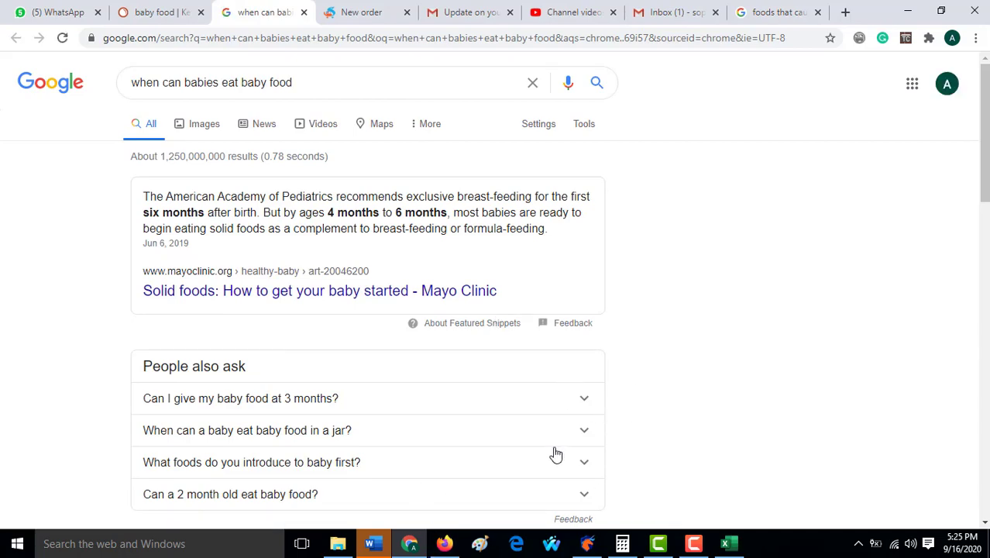
Examine the Google results for "when can babies eat baby food" and return to the Keyword Magic Tool tab.
{"action": "scroll", "coordinate": [548, 456], "scroll_direction": "down", "scroll_amount": 8}
{"action": "scroll", "coordinate": [504, 395], "scroll_direction": "up", "scroll_amount": 10}
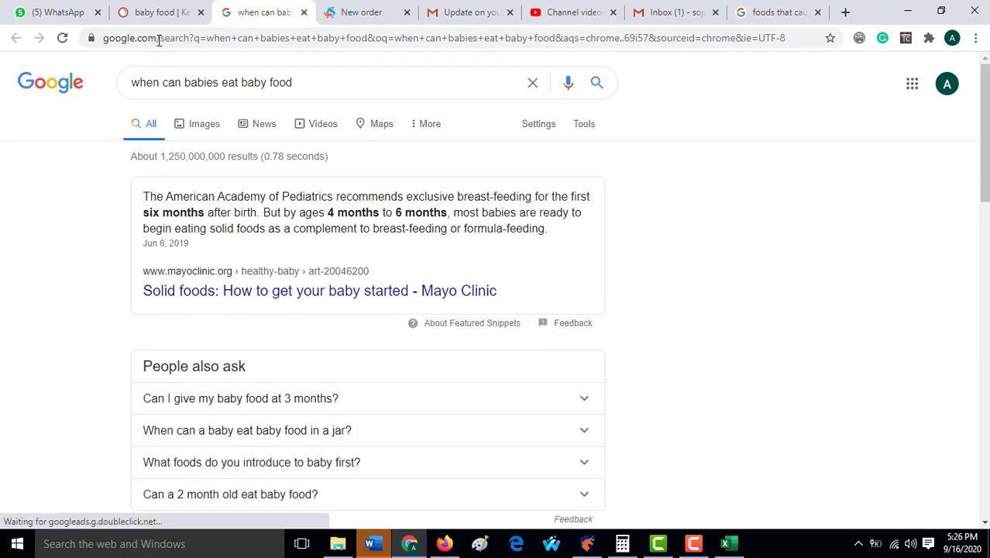
{"action": "left_click", "coordinate": [155, 12]}
{"action": "left_click", "coordinate": [697, 544]}
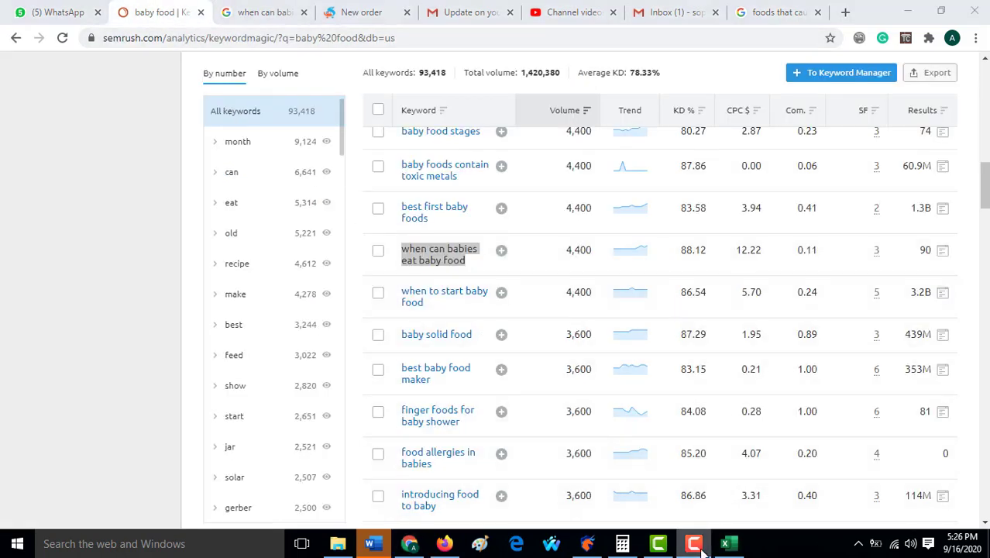